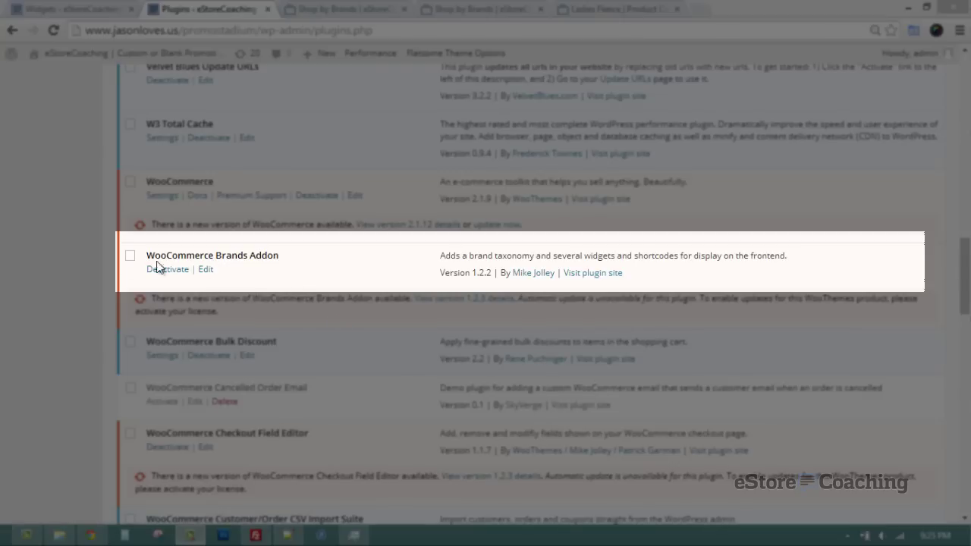
# Open the product options in the WooCommerce settings and review the Brands Archives description setting
pyautogui.scroll(1, 64, 315)
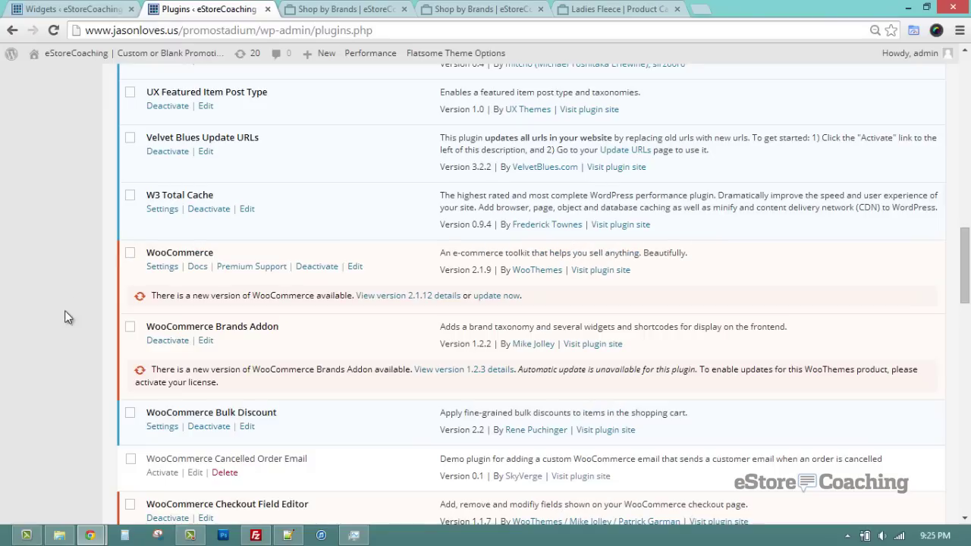
pyautogui.scroll(20, 93, 337)
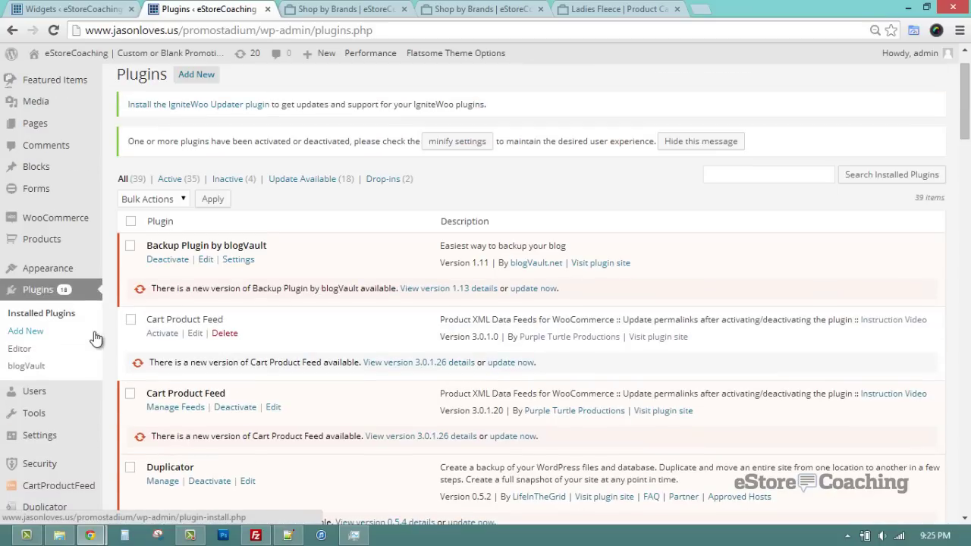
pyautogui.moveTo(85, 278)
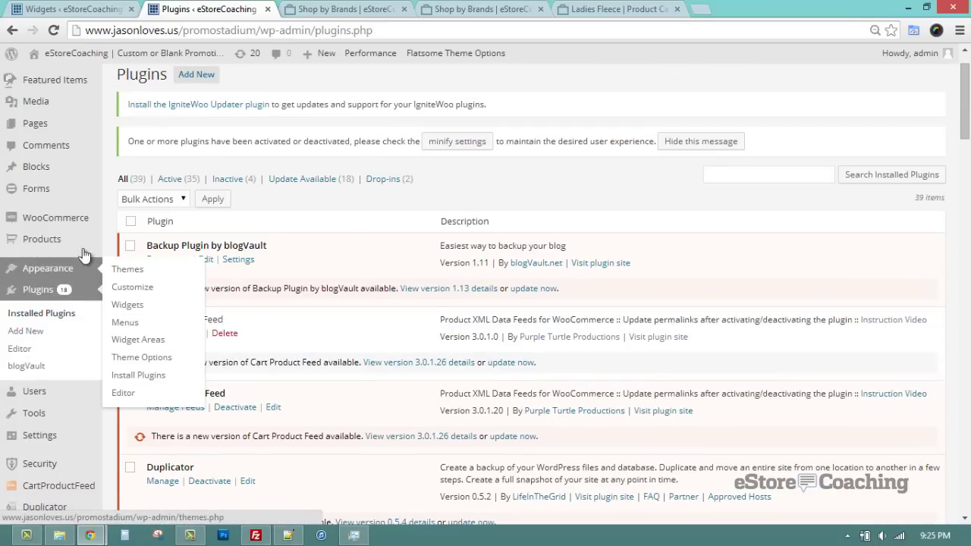
pyautogui.moveTo(89, 226)
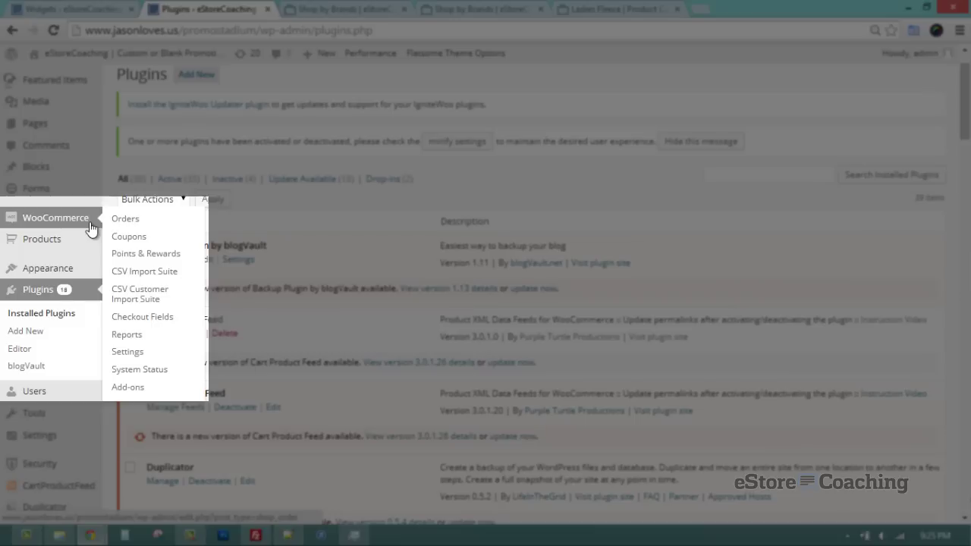
pyautogui.click(127, 351)
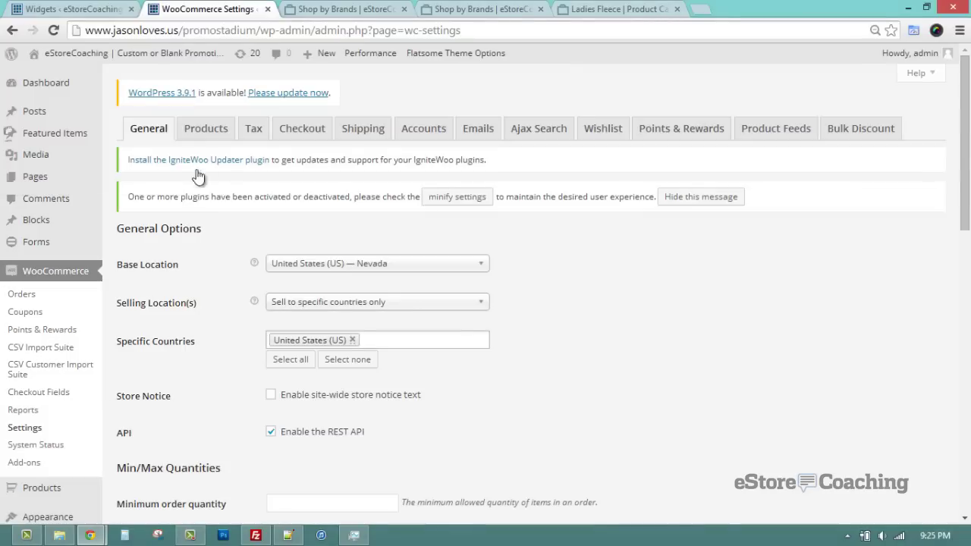
pyautogui.click(204, 131)
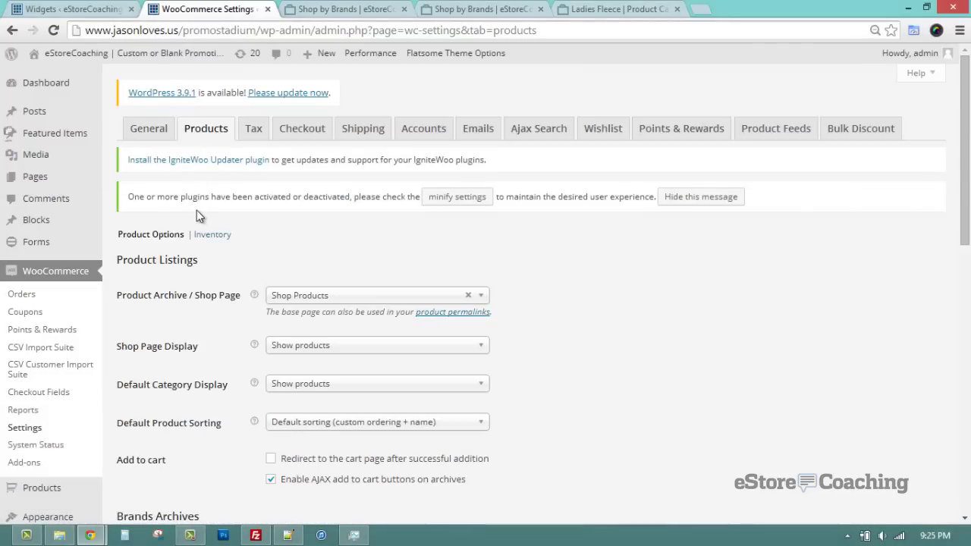
pyautogui.scroll(-4, 196, 244)
pyautogui.scroll(-1, 196, 244)
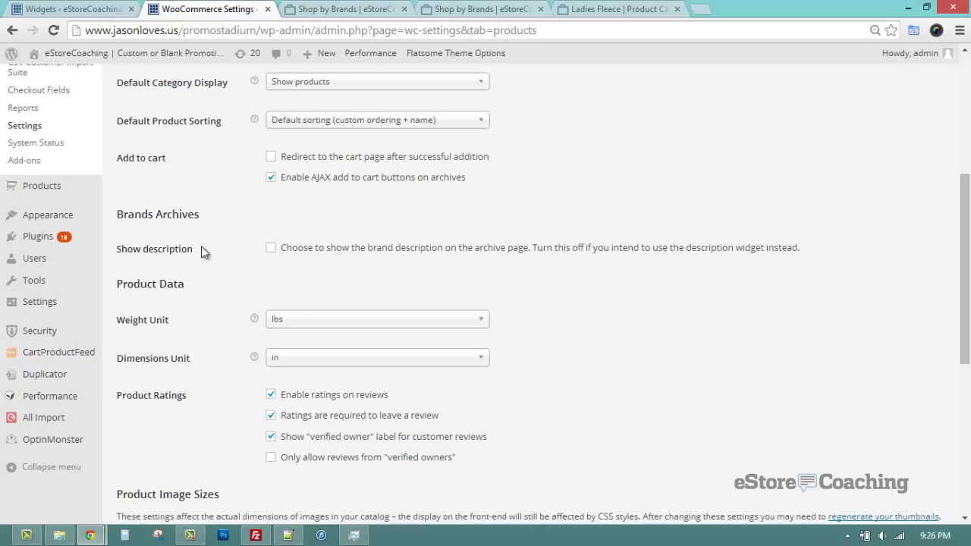
pyautogui.scroll(2, 201, 246)
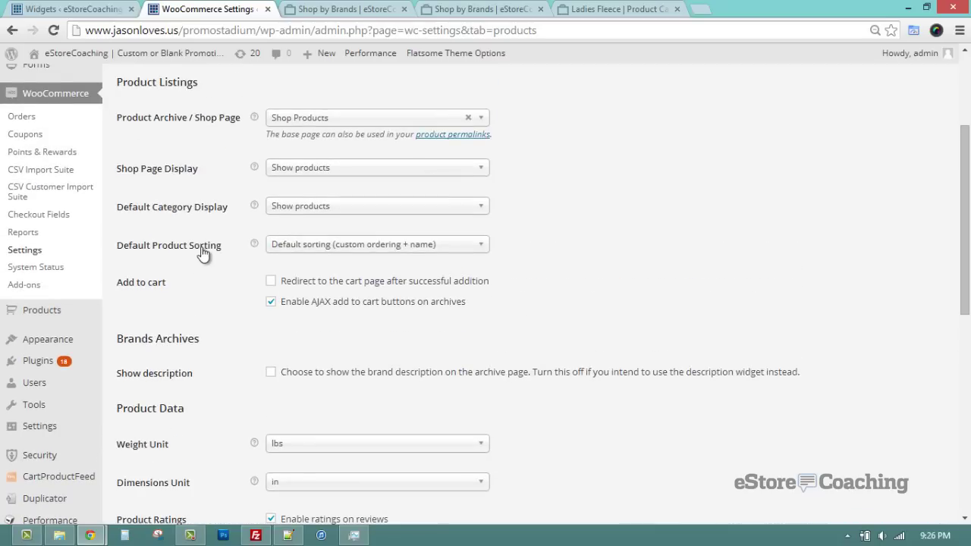
pyautogui.scroll(2, 201, 254)
pyautogui.scroll(-1, 133, 238)
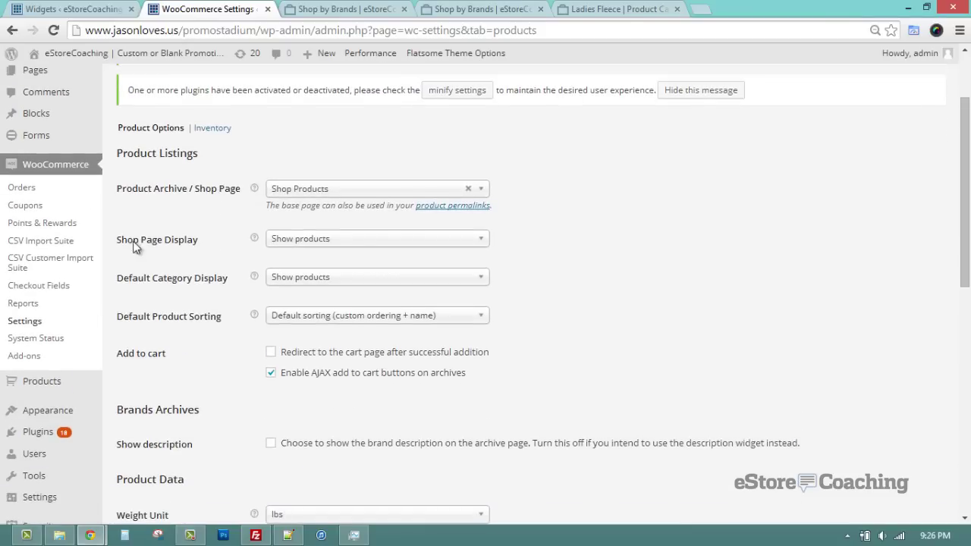
# Open the product brands page and enter Hanes Beefy T as the new brand's name
pyautogui.moveTo(72, 343)
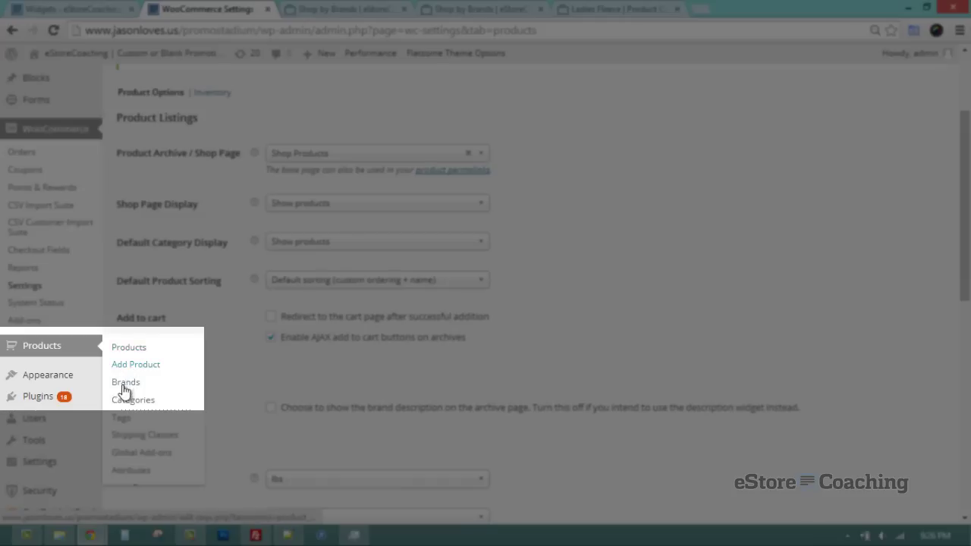
pyautogui.click(126, 384)
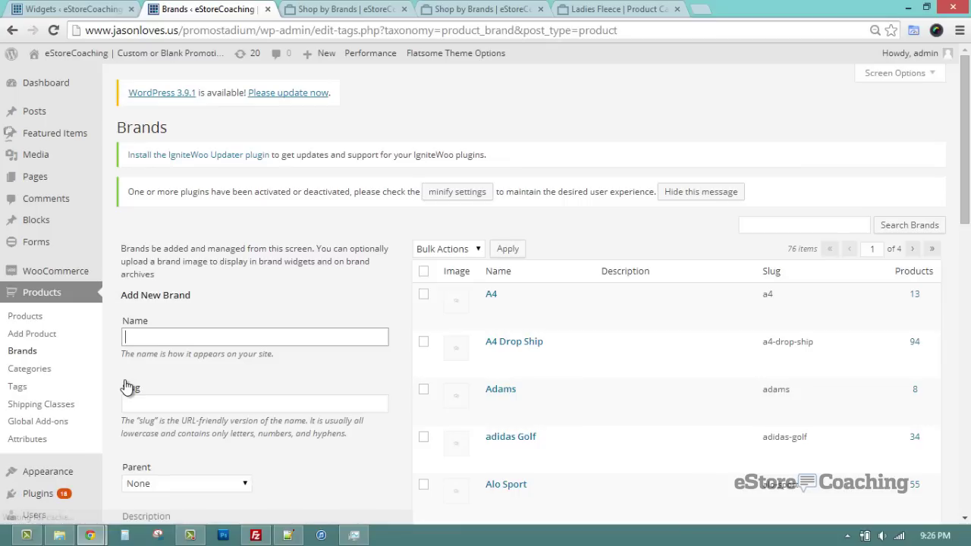
pyautogui.click(179, 335)
pyautogui.write('Hane')
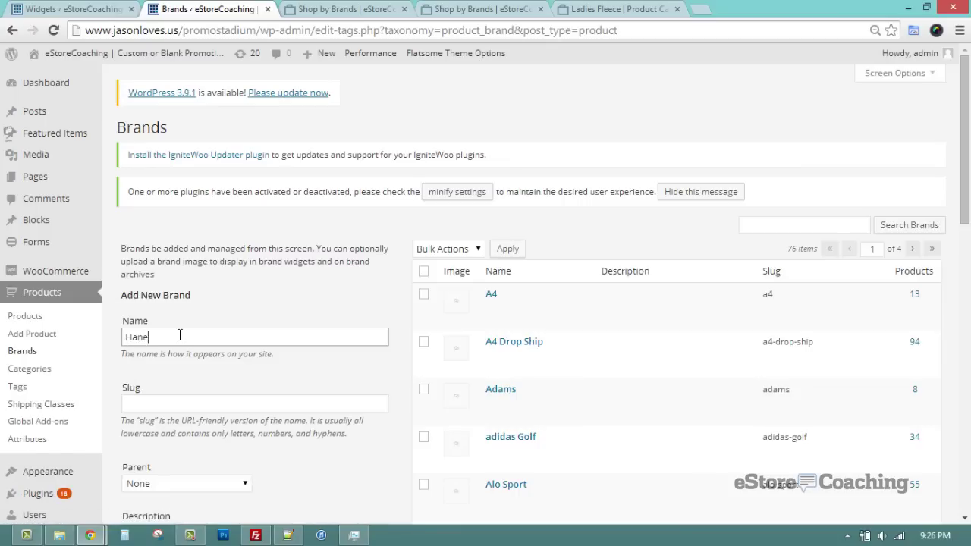
pyautogui.write('s Beefy T')
# Enter "Hanes Beefy T description" as the new brand's description
pyautogui.scroll(-2, 399, 265)
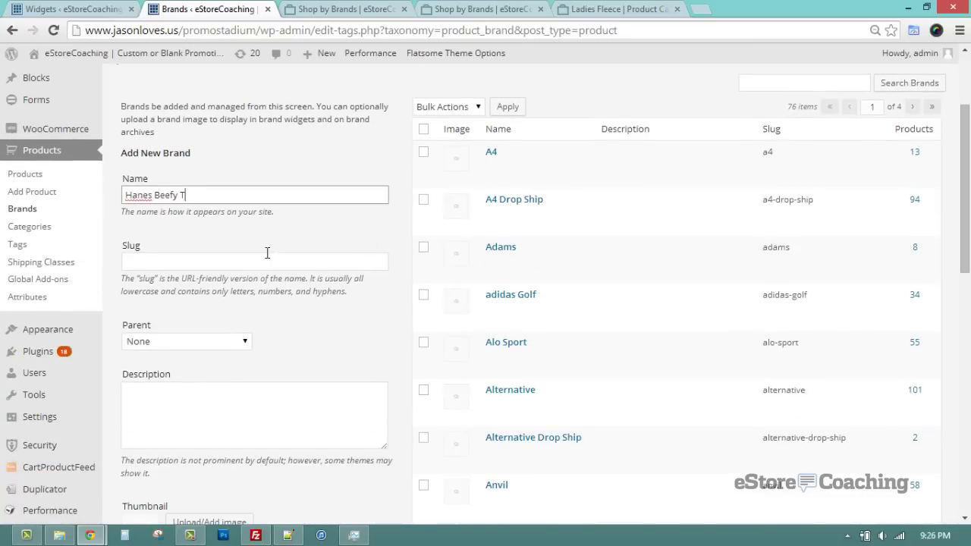
pyautogui.scroll(-2, 330, 345)
pyautogui.click(318, 317)
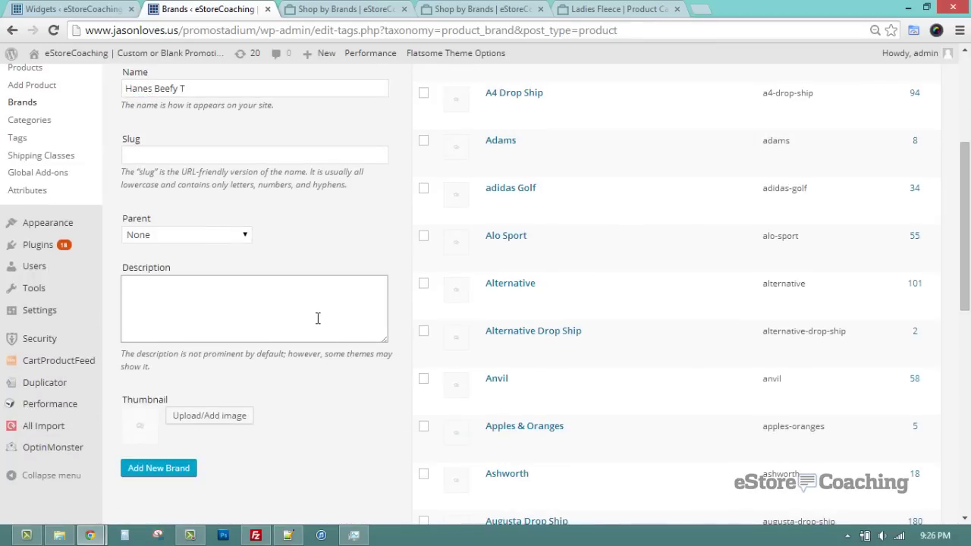
pyautogui.write('Hanes Beefy T descrip')
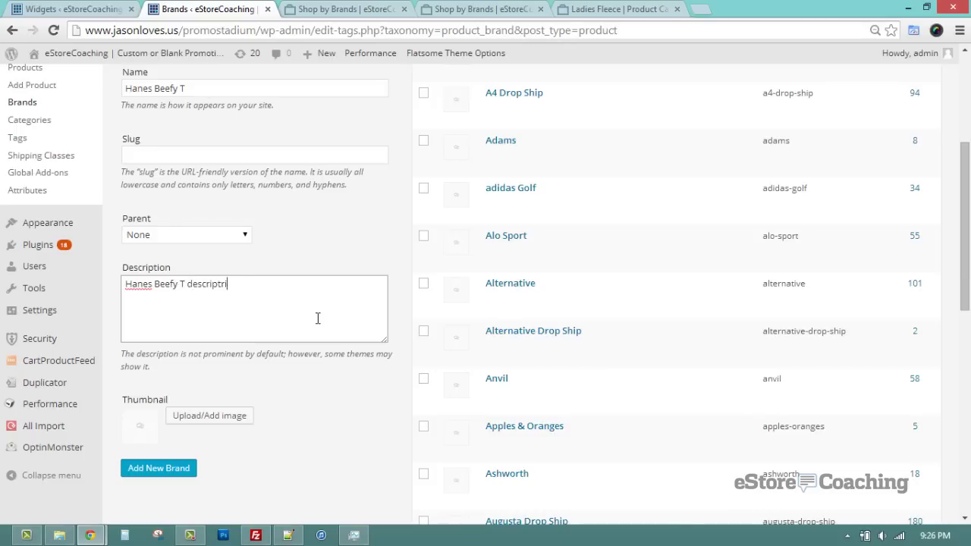
pyautogui.write('tion')
# Set hanesbeefyheader.jpg from the media library as the brand thumbnail and add the new brand
pyautogui.click(228, 416)
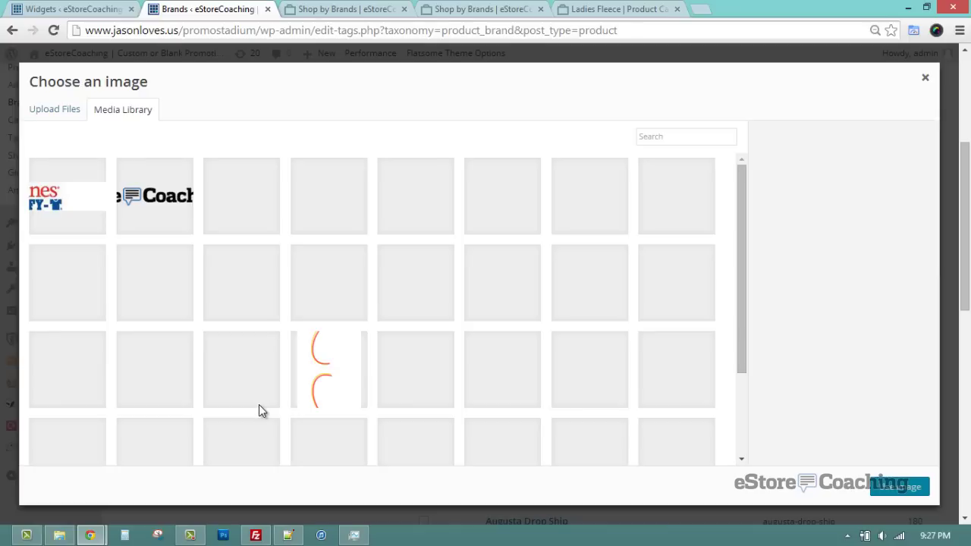
pyautogui.click(54, 211)
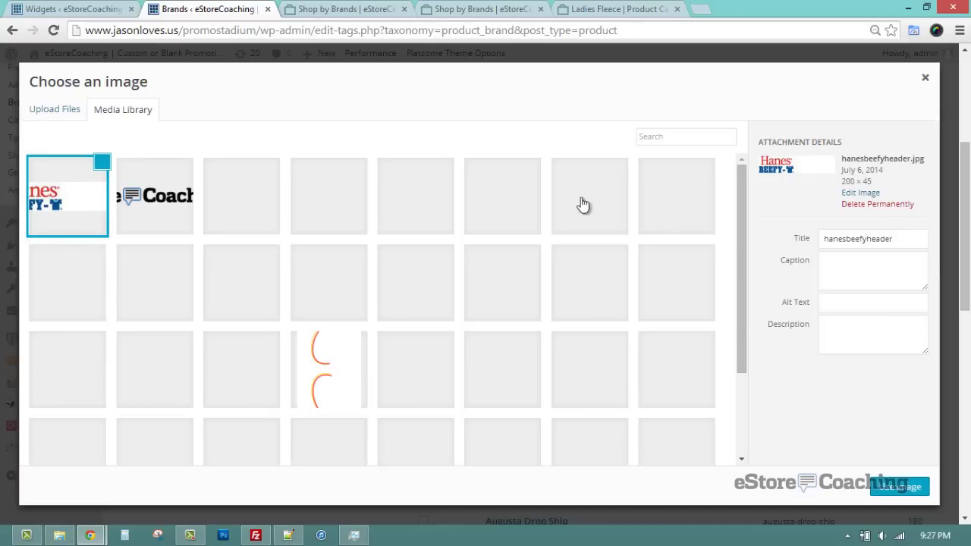
pyautogui.click(884, 486)
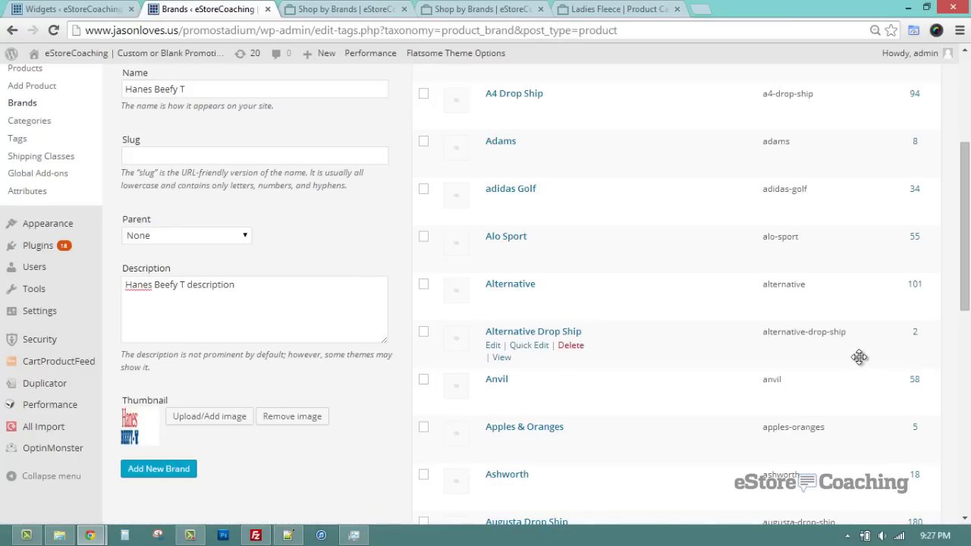
pyautogui.click(170, 469)
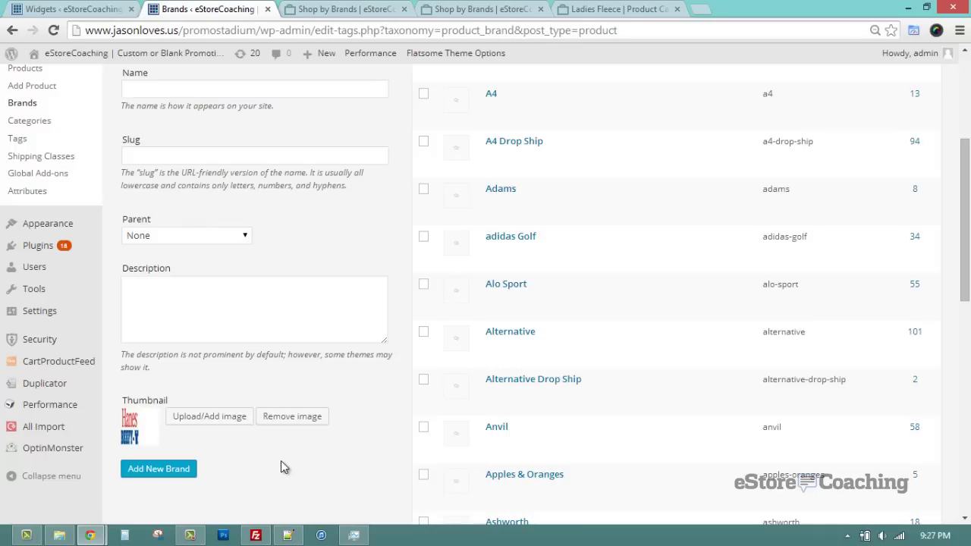
# Search the product list for hanes and open the CLOSEOUT Hanes Beefy No Shrink – Fleece Crew. B260 product for editing
pyautogui.moveTo(76, 232)
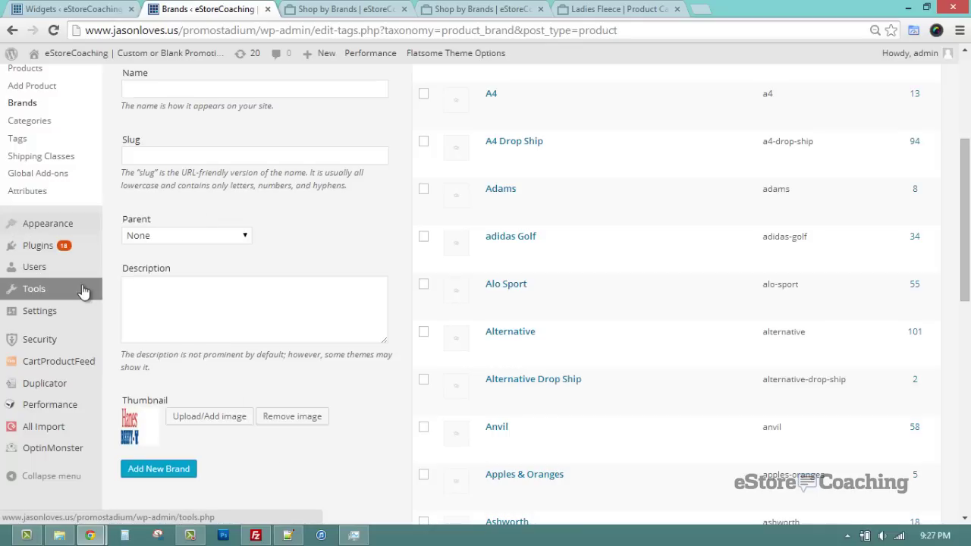
pyautogui.scroll(1, 76, 266)
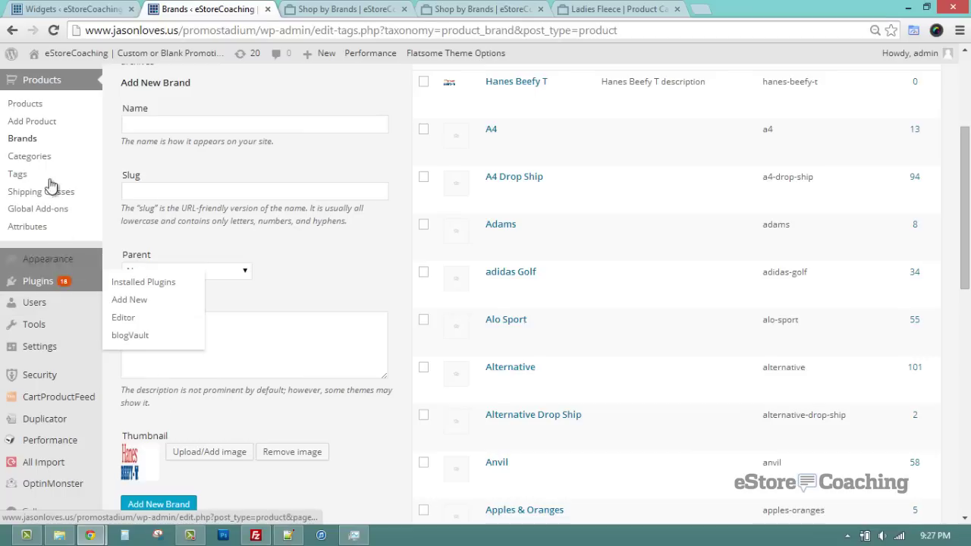
pyautogui.click(34, 104)
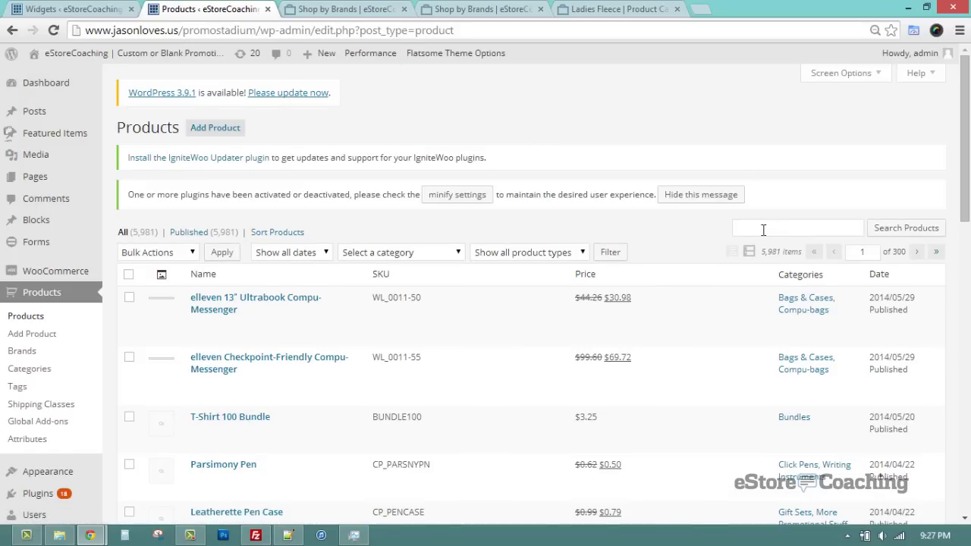
pyautogui.click(756, 225)
pyautogui.write('hands')
pyautogui.press('Return')
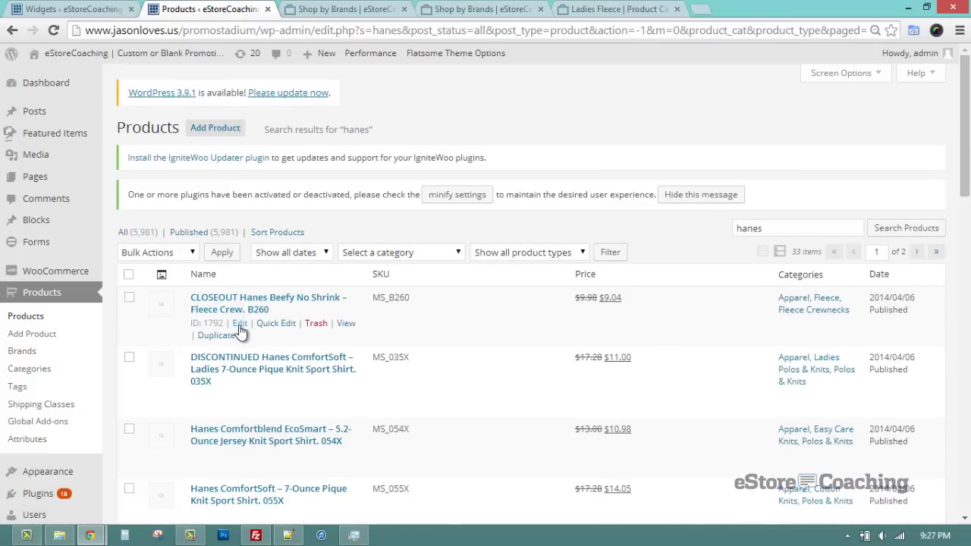
pyautogui.click(239, 324)
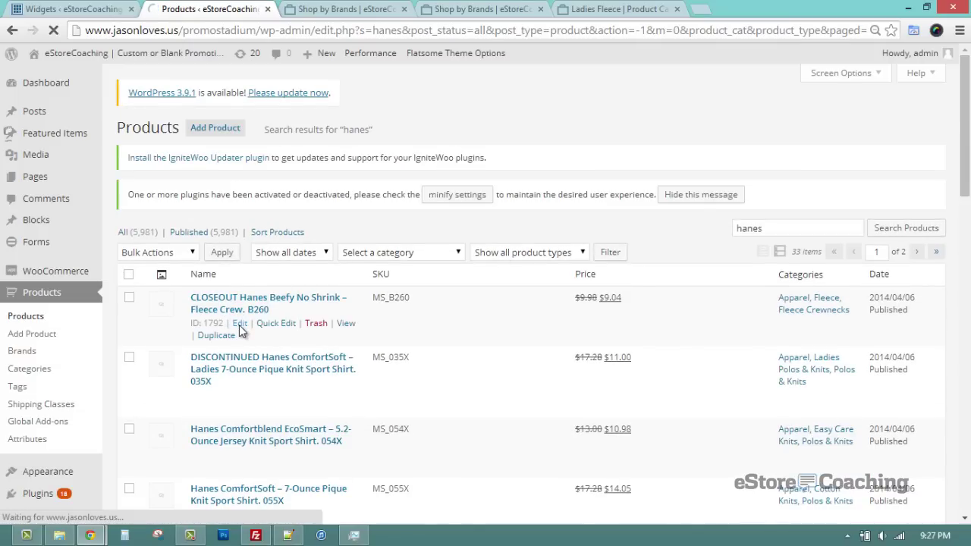
# Check in the product editor's screen options whether the Brands box is enabled
pyautogui.moveTo(964, 143); pyautogui.dragTo(967, 227)
pyautogui.scroll(3, 965, 243)
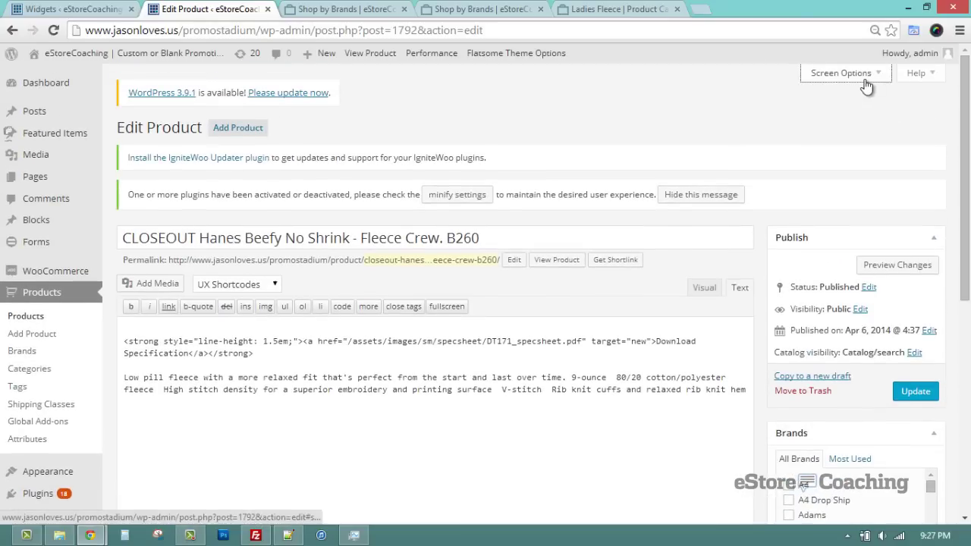
pyautogui.click(842, 74)
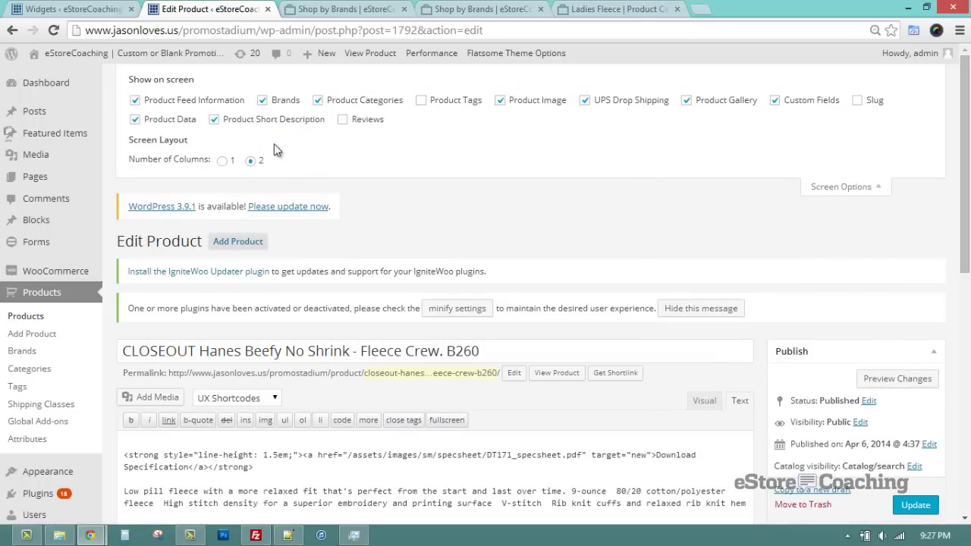
pyautogui.click(840, 188)
# Assign the Hanes Beefy T brand to the product and expand the form for adding another brand
pyautogui.moveTo(966, 135); pyautogui.dragTo(967, 235)
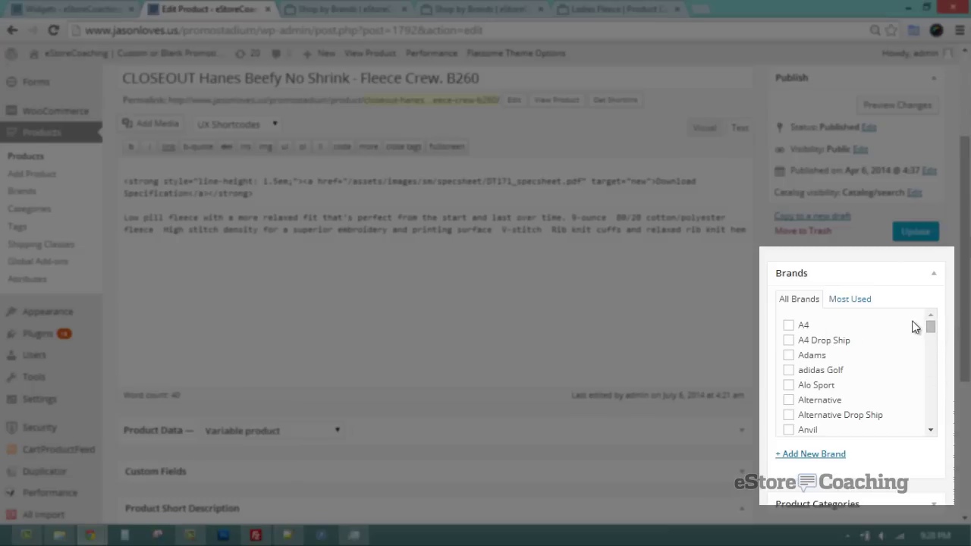
pyautogui.moveTo(932, 326); pyautogui.dragTo(941, 384)
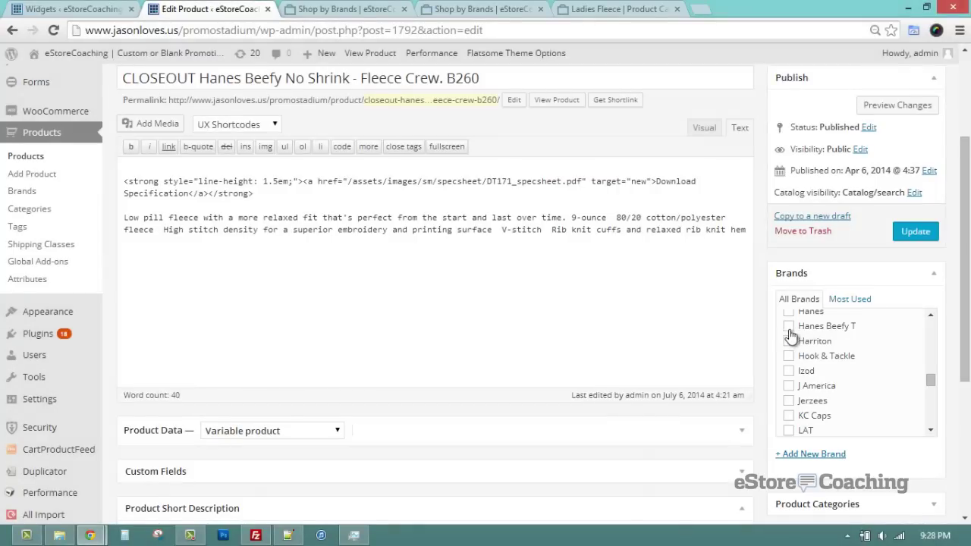
pyautogui.click(790, 327)
pyautogui.moveTo(964, 335); pyautogui.dragTo(966, 361)
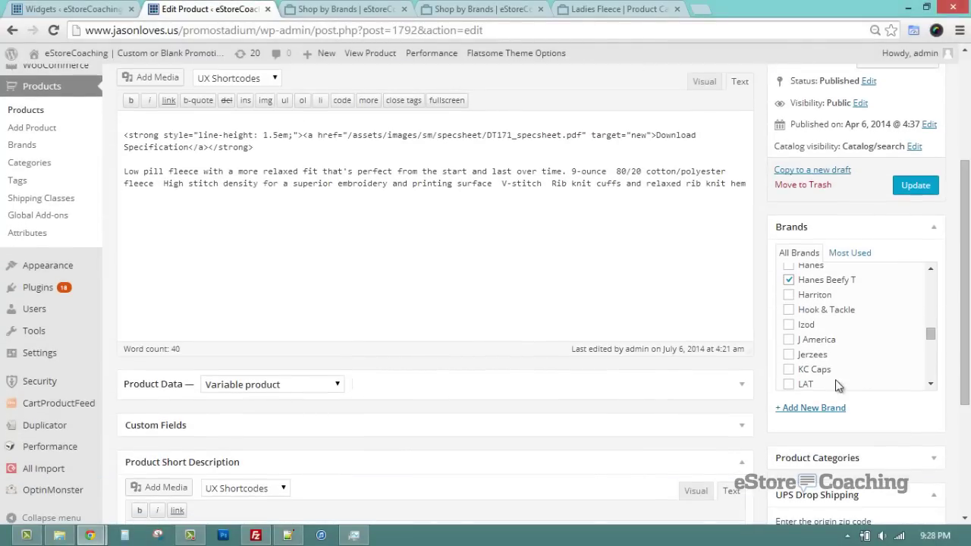
pyautogui.click(806, 407)
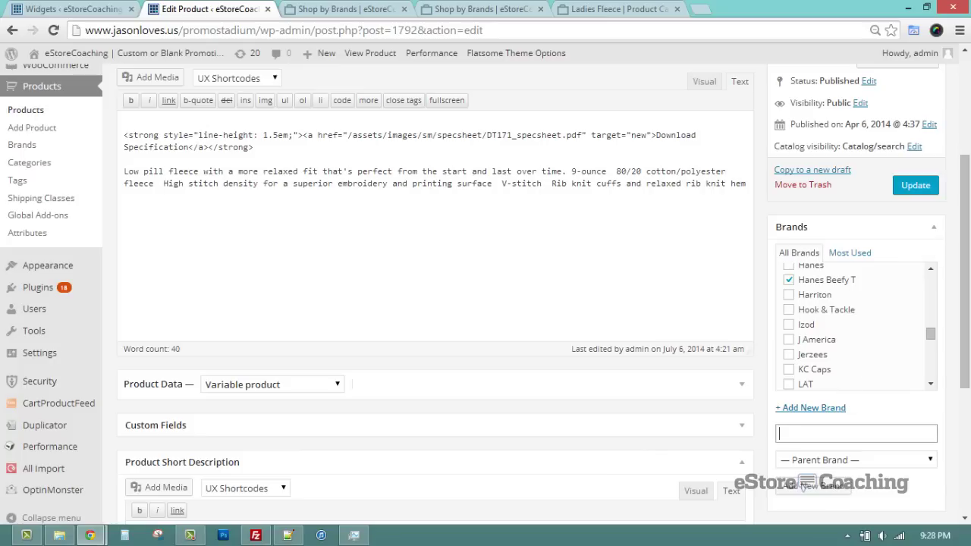
# Insert the [product_brand] shortcode on its own line at the start of the product description and update the product
pyautogui.hotkey('alt', 'Tab')
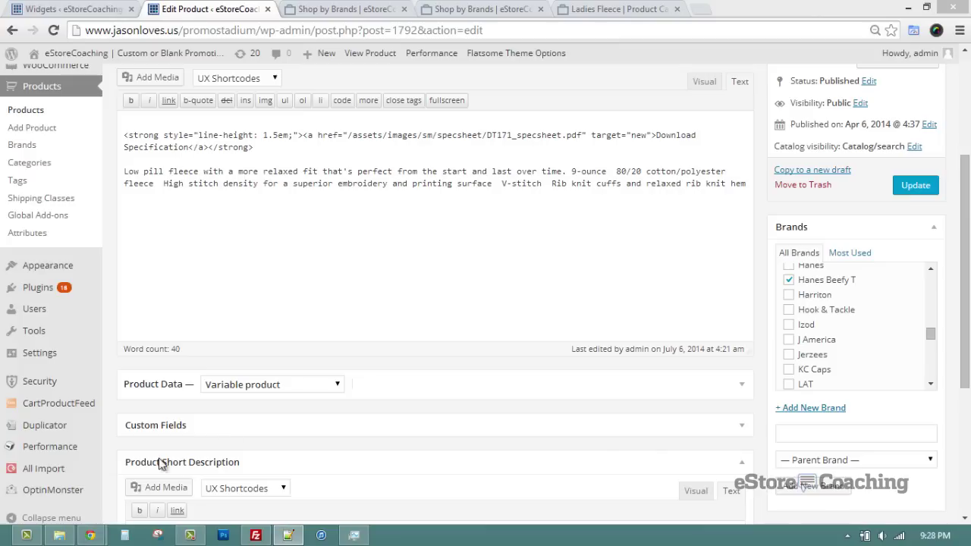
pyautogui.click(145, 125)
pyautogui.write('[product_brand]')
pyautogui.press('Return')
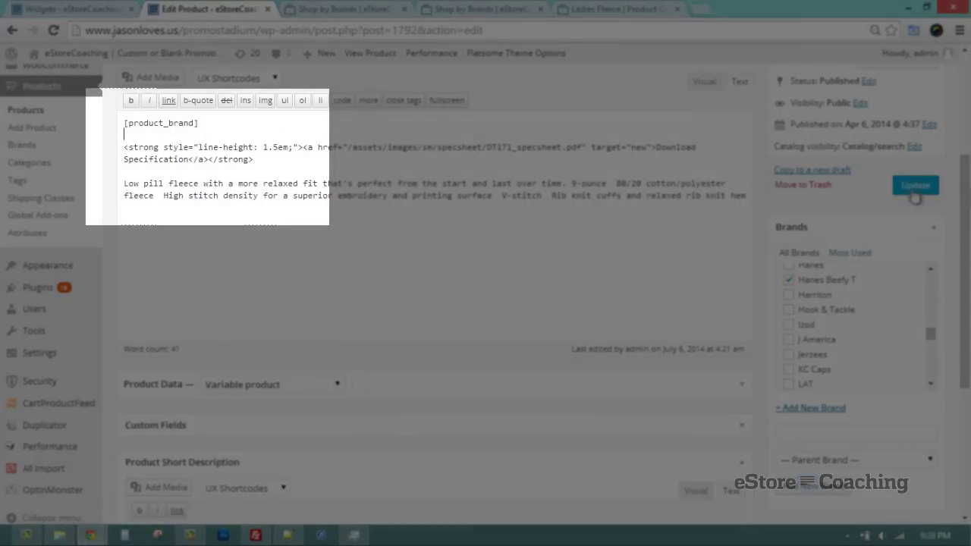
pyautogui.click(916, 186)
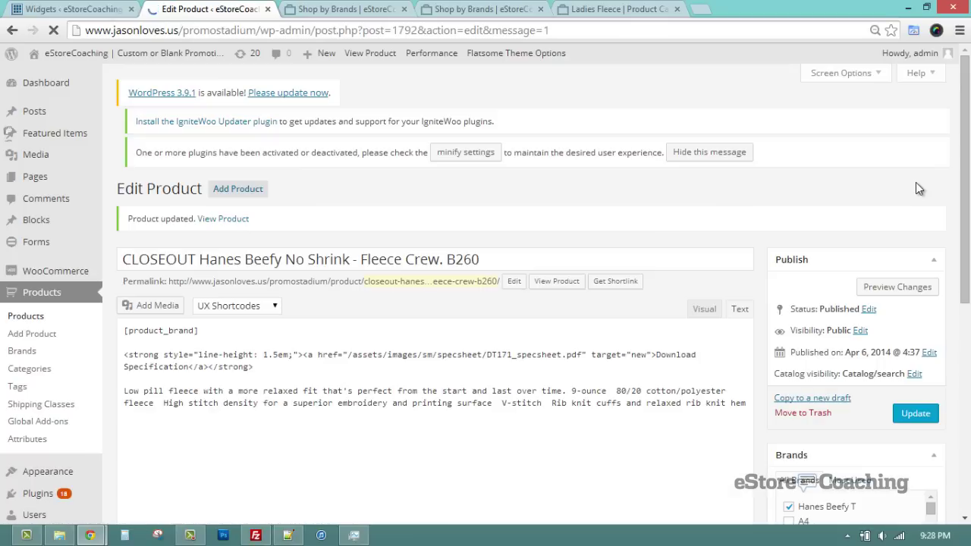
# View the product's store page in a new tab and examine the brand details and the logo in its description
pyautogui.rightClick(542, 284)
pyautogui.click(553, 291)
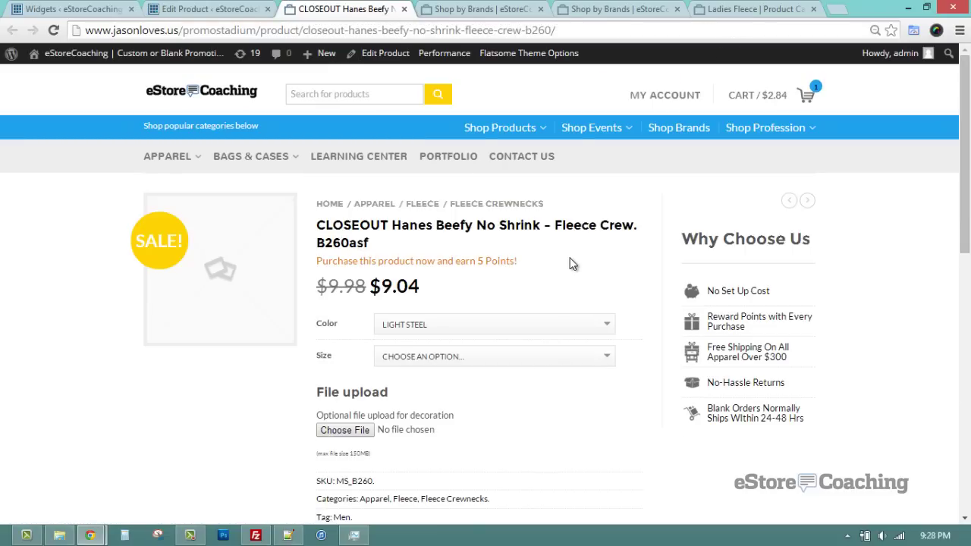
pyautogui.scroll(-1, 564, 255)
pyautogui.scroll(-3, 563, 262)
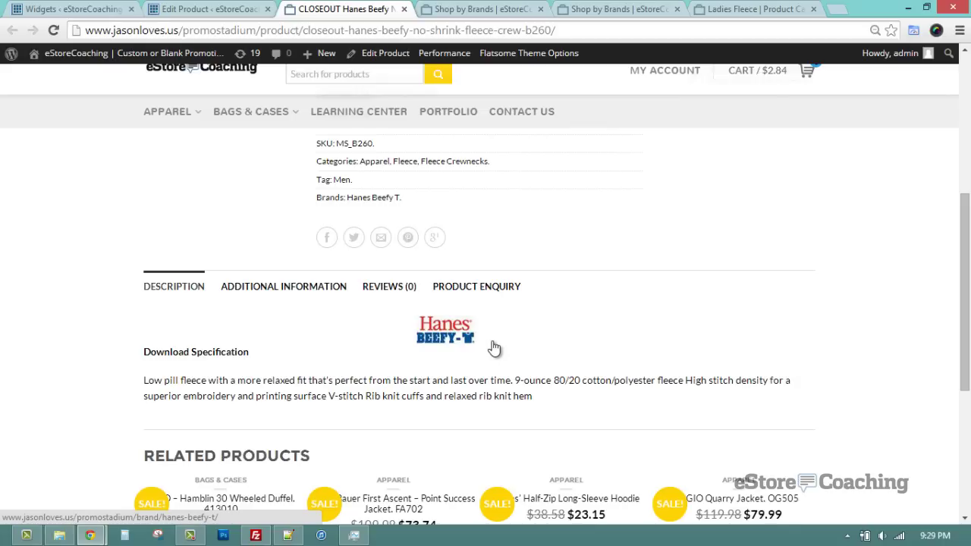
# Open the store's Shop Brands page and look through the product brand thumbnails down to the alphabetical brand list
pyautogui.scroll(3, 658, 273)
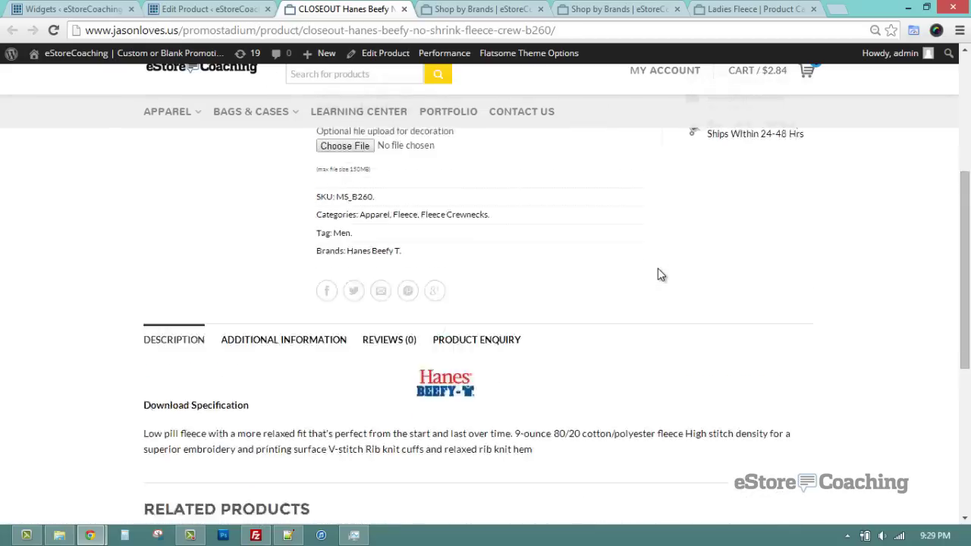
pyautogui.scroll(2, 659, 270)
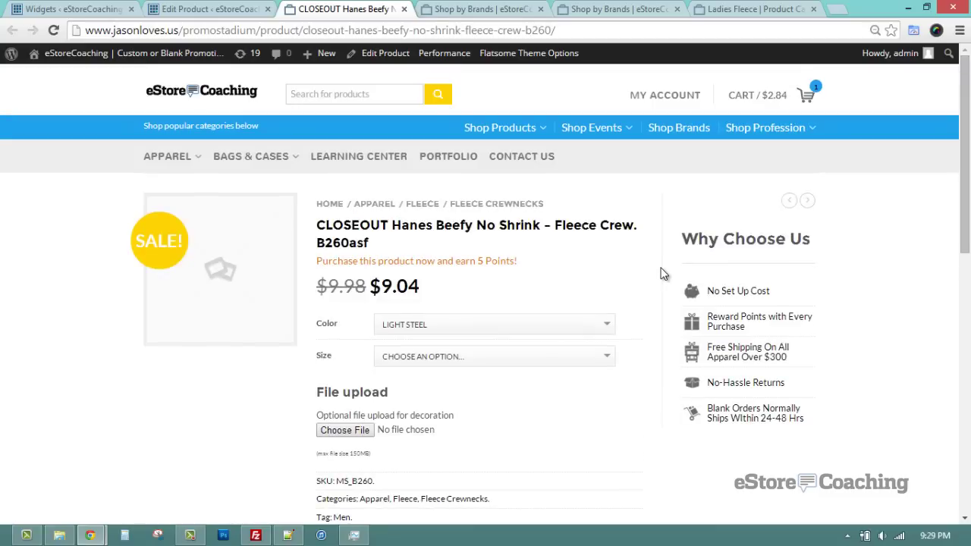
pyautogui.click(664, 133)
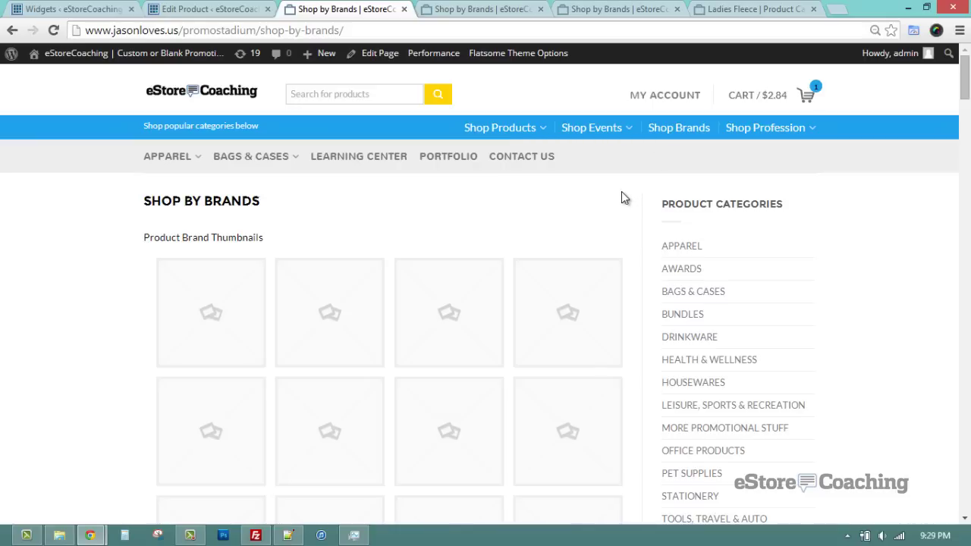
pyautogui.scroll(-2, 621, 198)
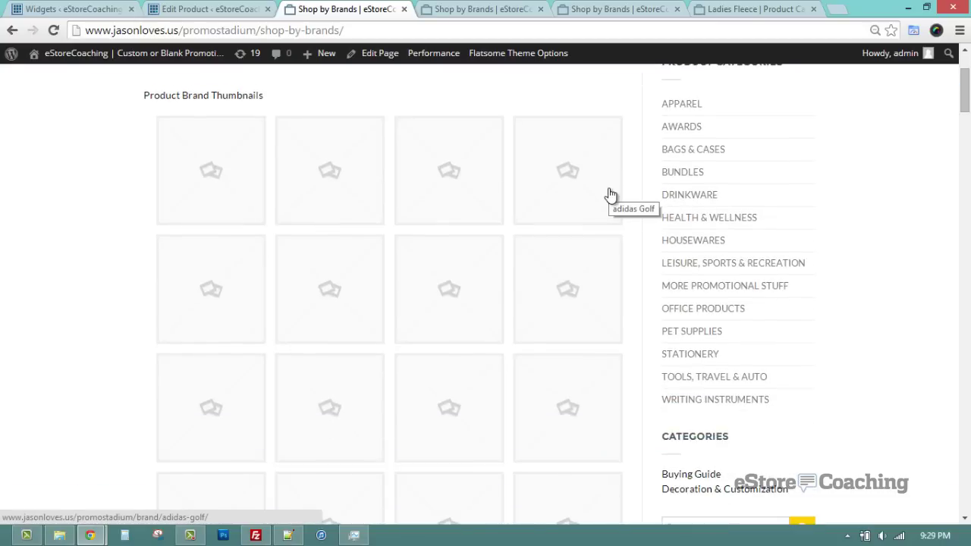
pyautogui.scroll(-2, 642, 235)
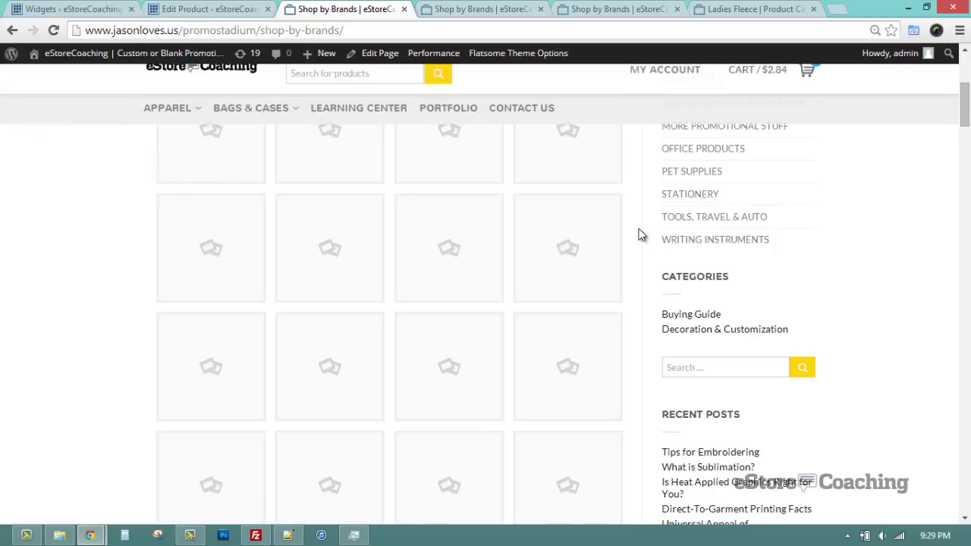
pyautogui.scroll(-6, 642, 235)
pyautogui.scroll(-4, 446, 279)
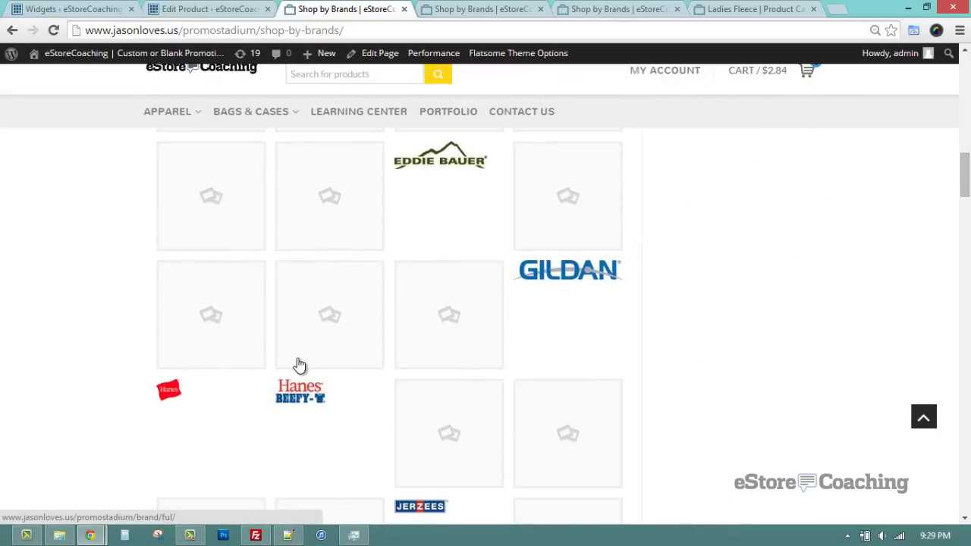
pyautogui.scroll(-3, 300, 368)
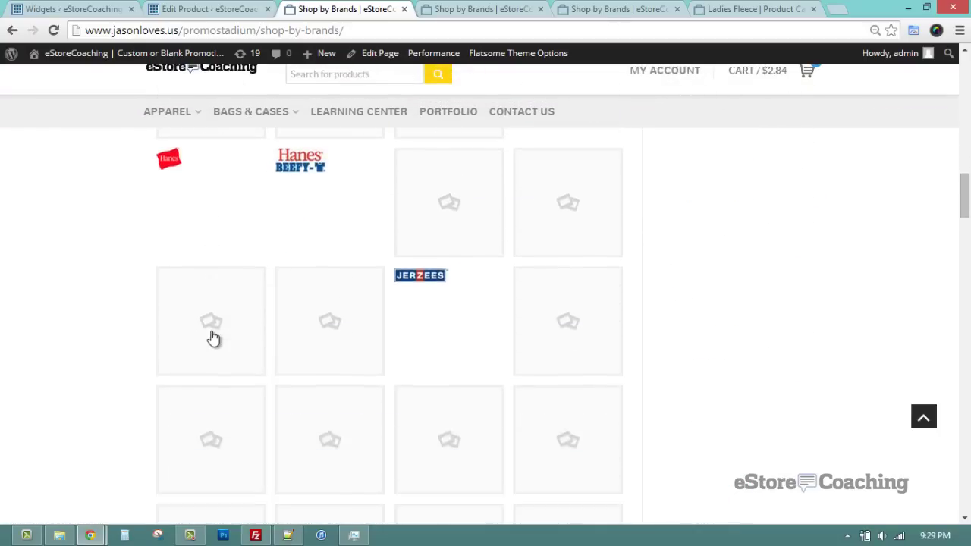
pyautogui.scroll(-4, 213, 338)
pyautogui.scroll(-5, 209, 338)
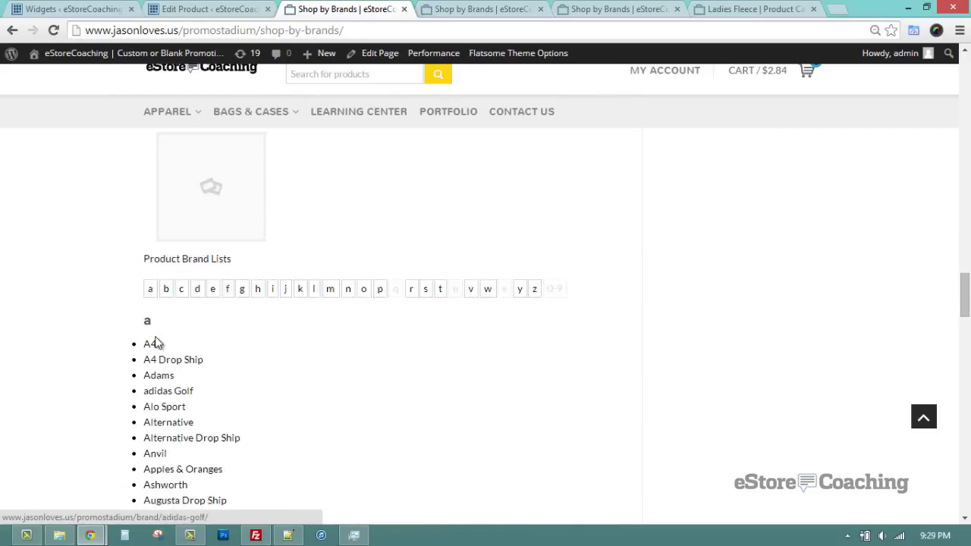
# Jump to letter g in the alphabetical brand list and open the Hanes Beefy T brand page
pyautogui.scroll(-2, 156, 337)
pyautogui.scroll(1, 262, 334)
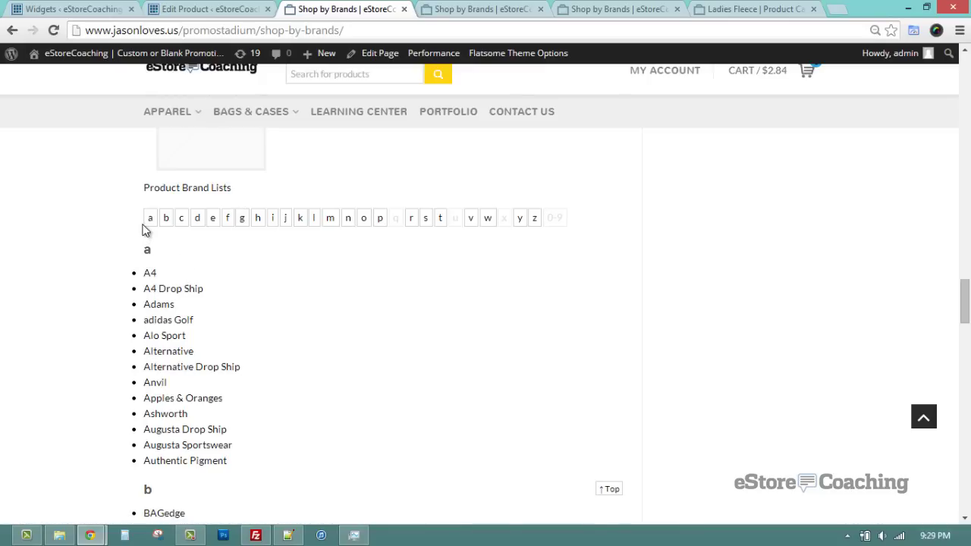
pyautogui.click(244, 220)
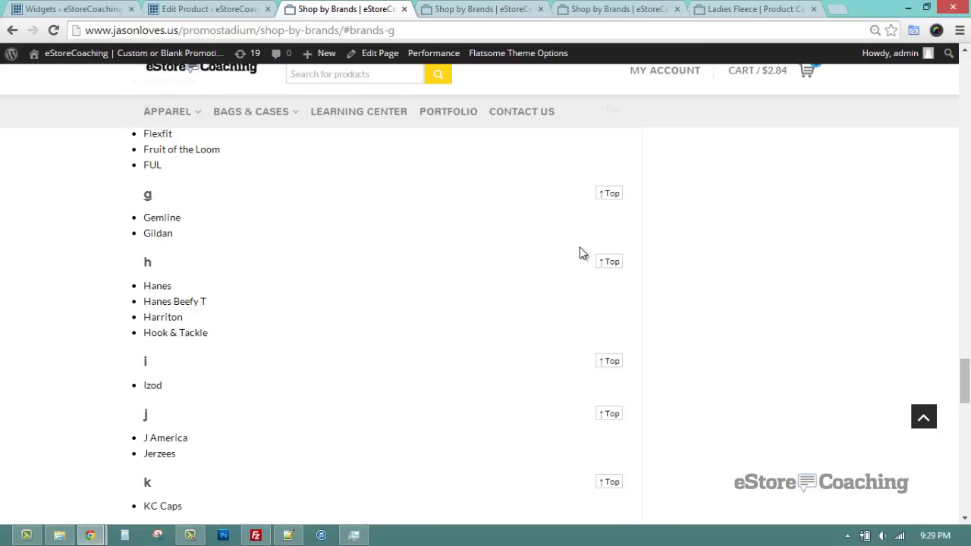
pyautogui.click(187, 306)
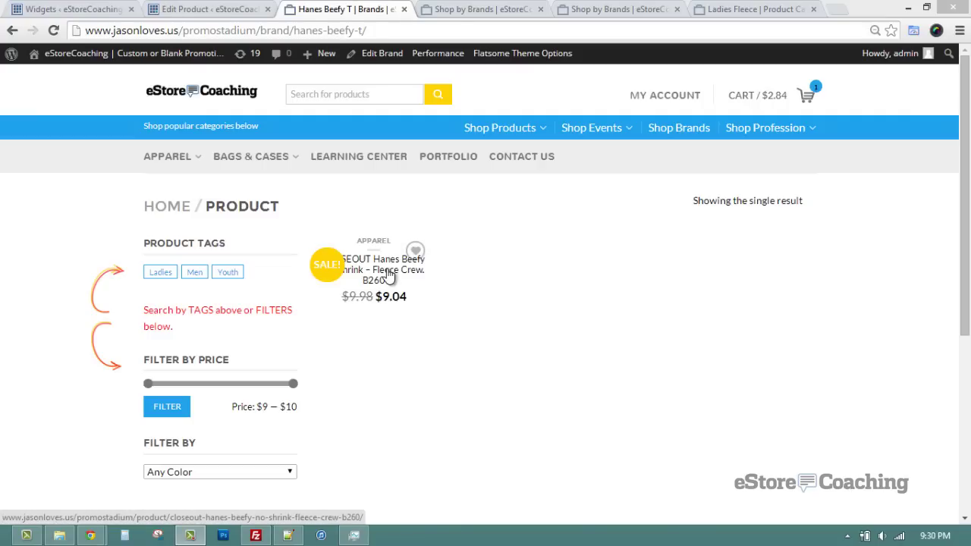
# Return to the WordPress admin and open the Shop by Brands page for editing from the list of pages
pyautogui.click(76, 10)
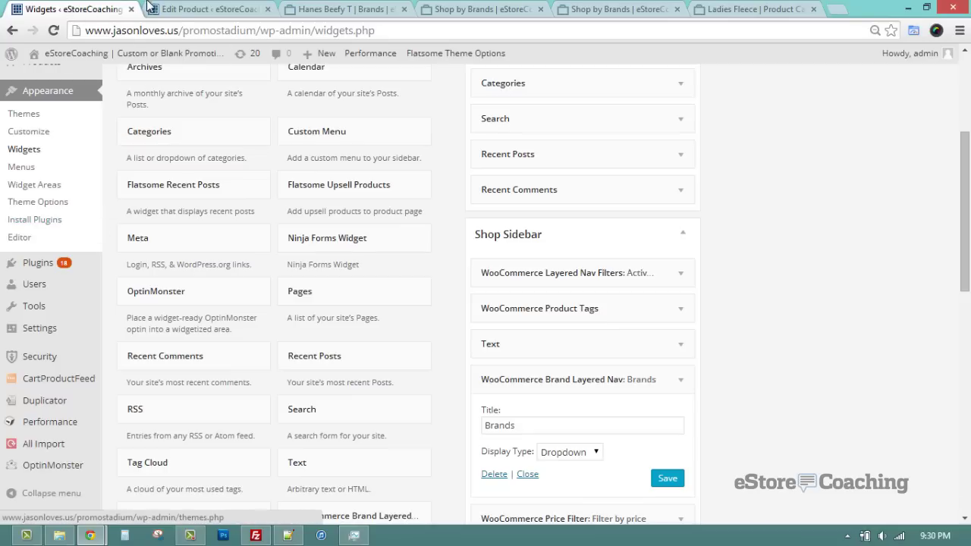
pyautogui.click(149, 7)
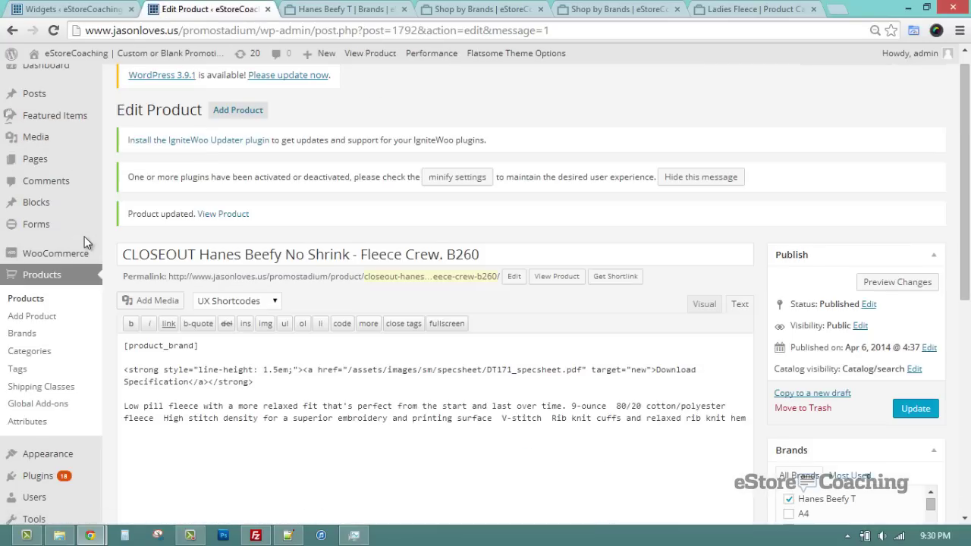
pyautogui.moveTo(76, 161)
pyautogui.click(118, 161)
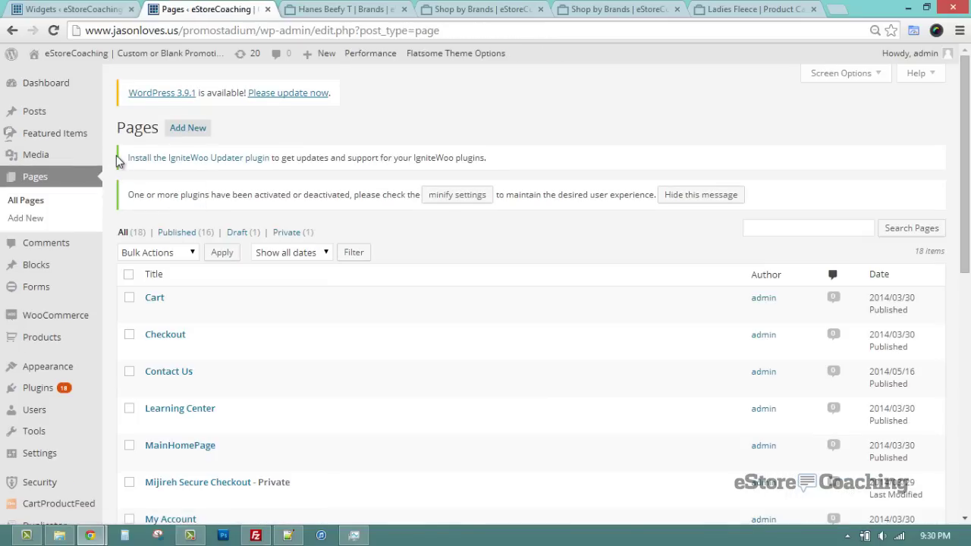
pyautogui.scroll(-3, 271, 282)
pyautogui.scroll(-2, 288, 284)
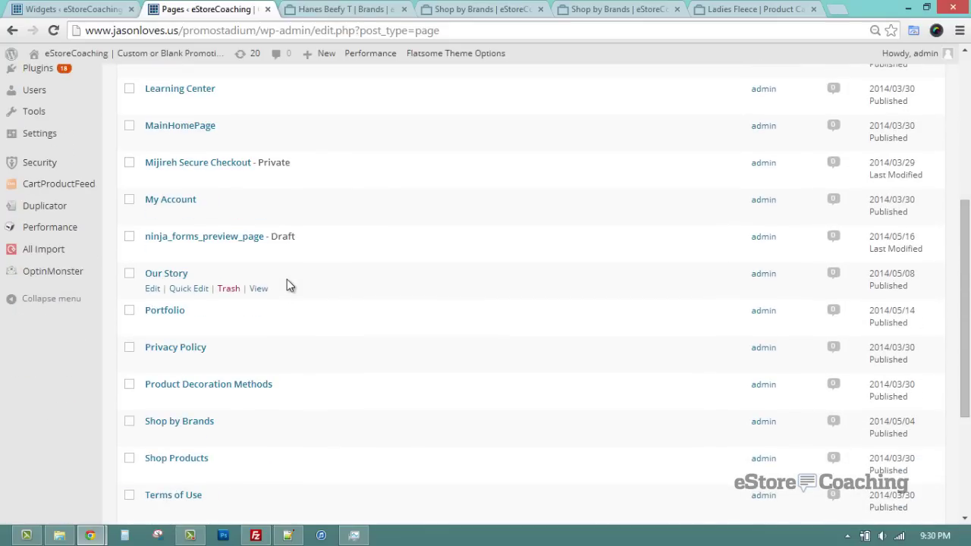
pyautogui.scroll(-1, 287, 285)
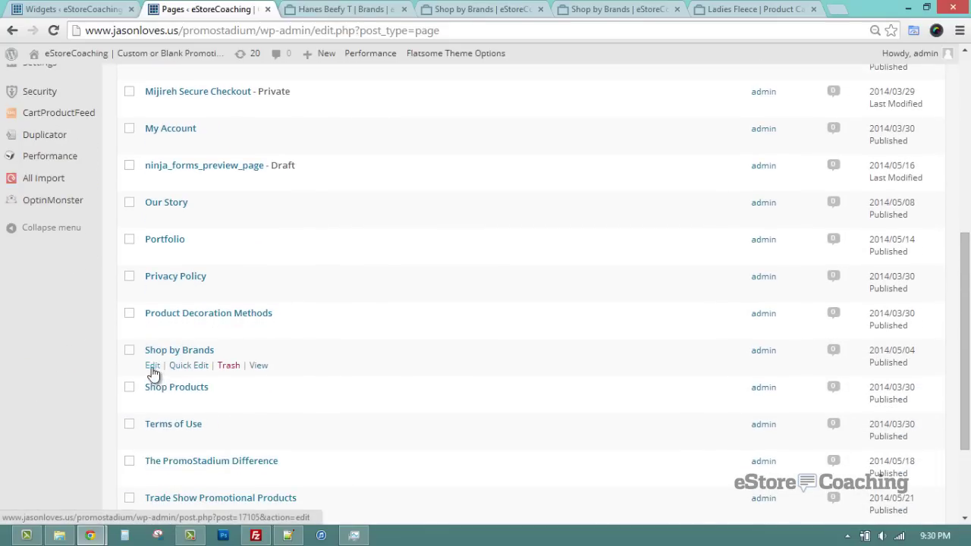
pyautogui.click(152, 367)
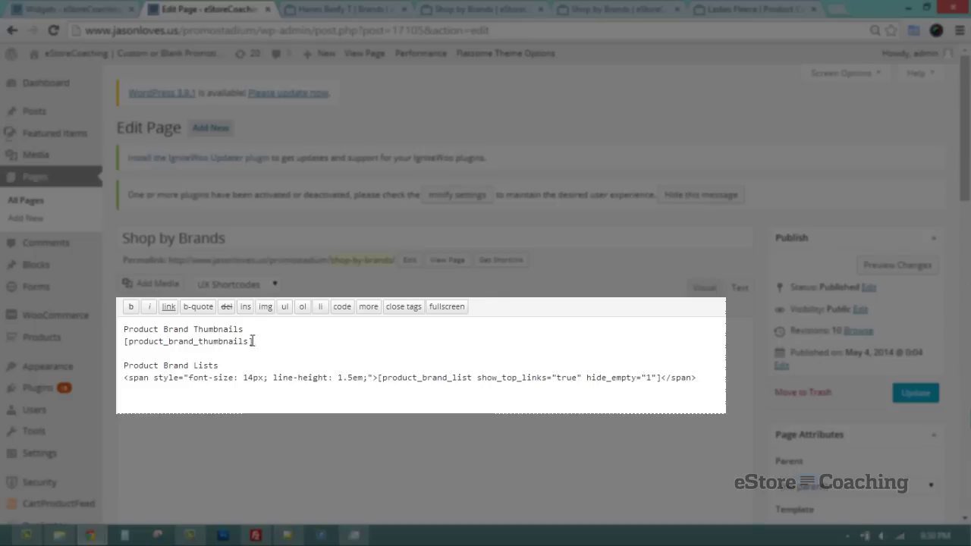
# Examine the [product_brand_thumbnails] and [product_brand_list] shortcodes in the Shop by Brands page content
pyautogui.moveTo(254, 342); pyautogui.dragTo(113, 343)
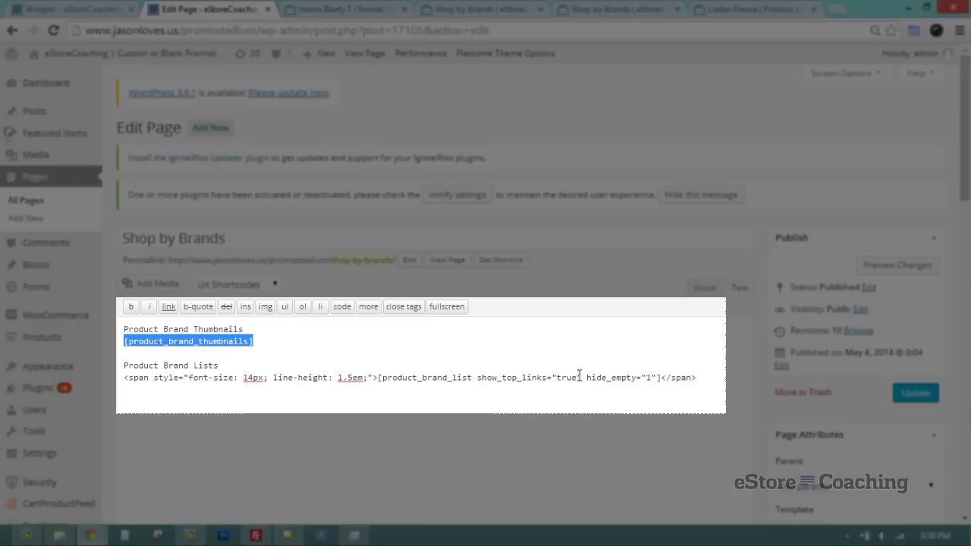
pyautogui.moveTo(380, 378); pyautogui.dragTo(473, 382)
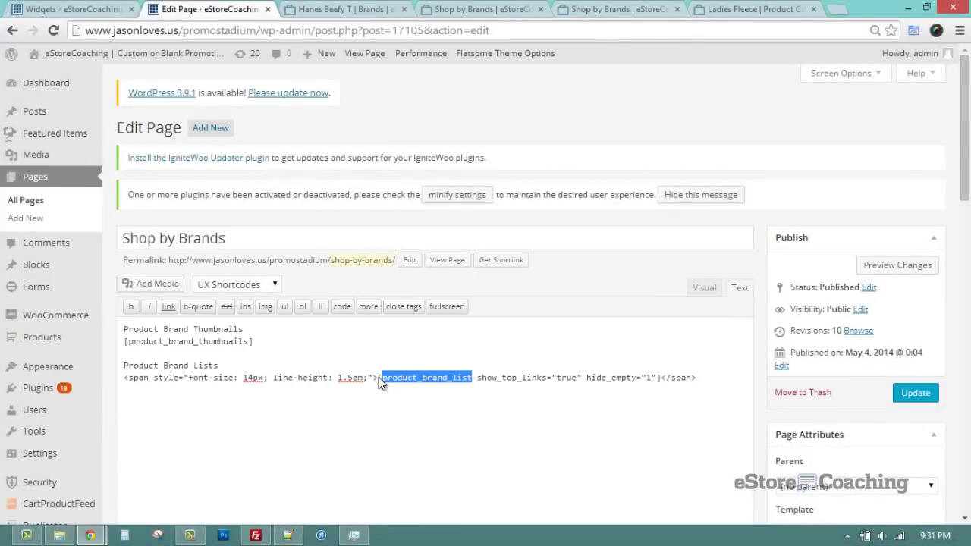
pyautogui.moveTo(383, 378); pyautogui.dragTo(377, 377)
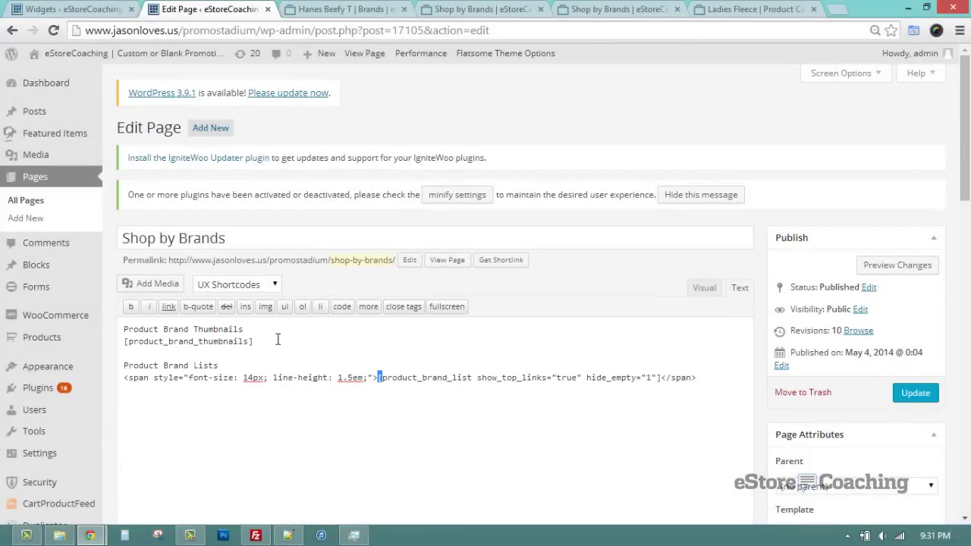
# Delete the Product Brand Thumbnails heading, its shortcode and the Product Brand Lists heading, keeping the [product_brand_list] shortcode, and update the page
pyautogui.moveTo(252, 342); pyautogui.dragTo(119, 322)
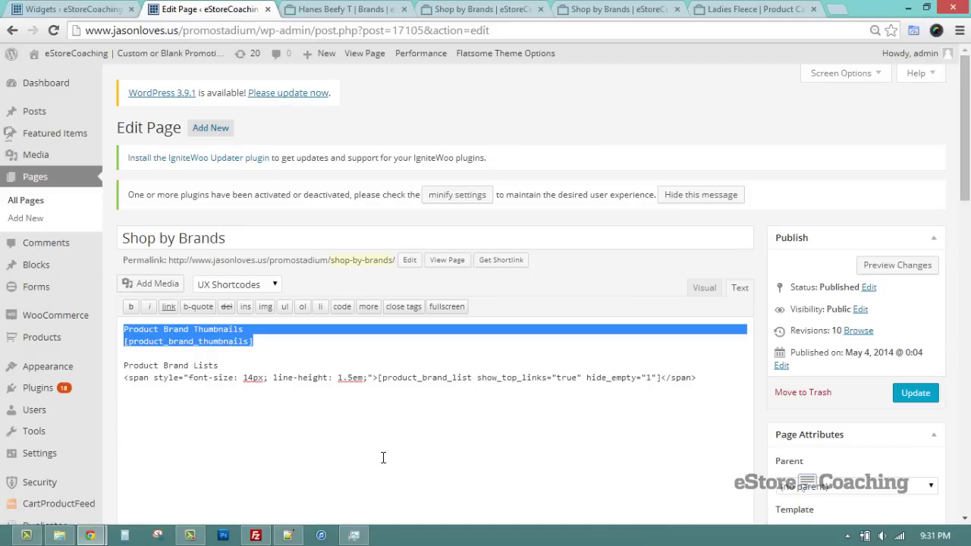
pyautogui.press('Delete')
pyautogui.moveTo(220, 354); pyautogui.dragTo(139, 296)
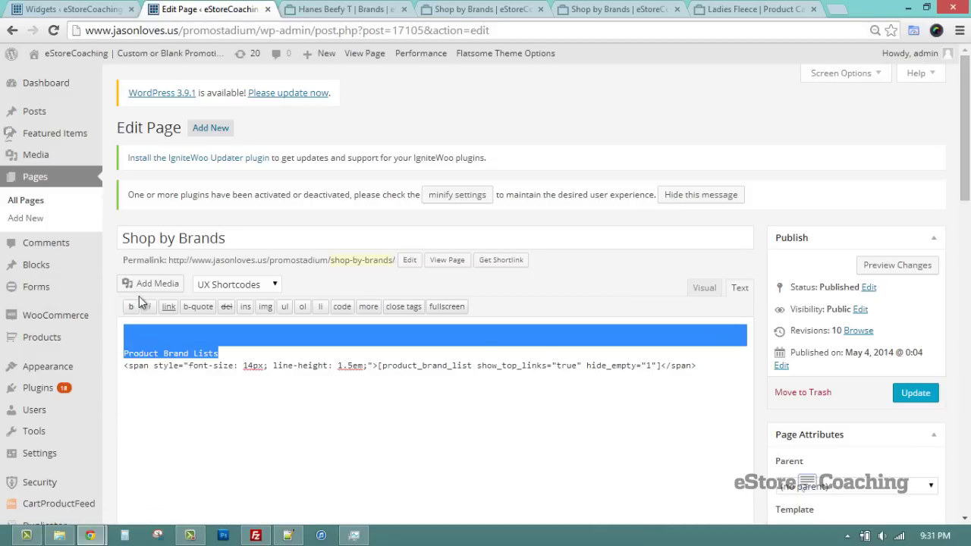
pyautogui.press('Delete')
pyautogui.press('Delete')
pyautogui.click(907, 397)
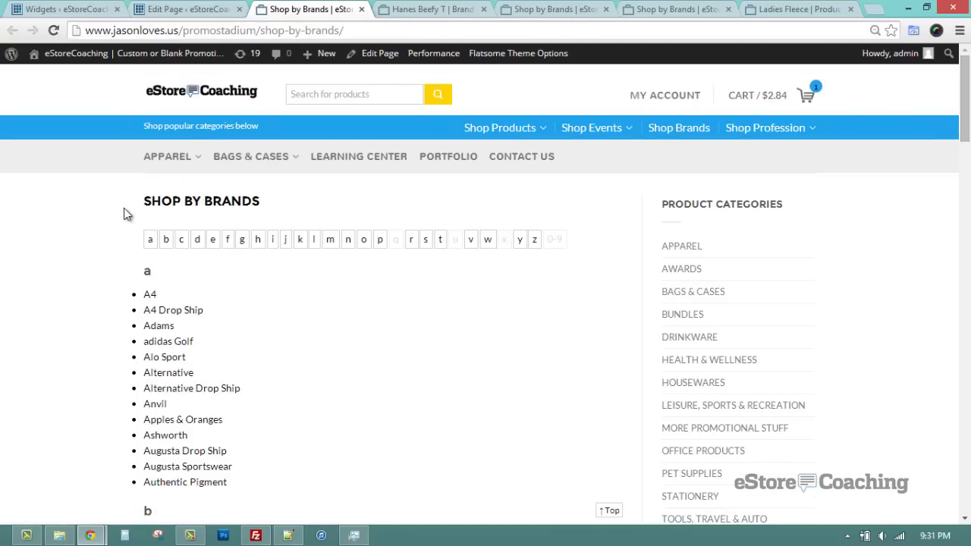
# Examine the updated Shop by Brands page on the store and try the return-to-top link of the letter c section
pyautogui.scroll(-2, 531, 277)
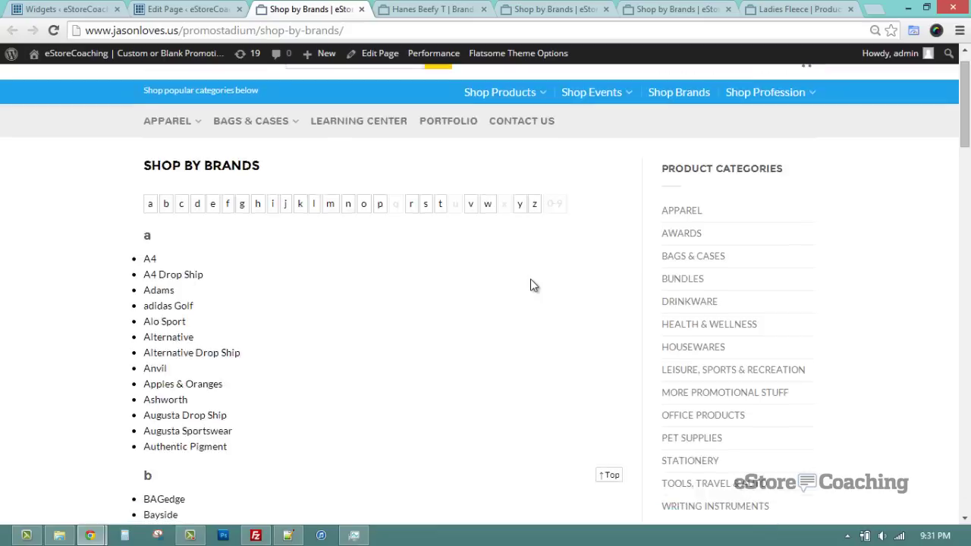
pyautogui.scroll(-2, 530, 285)
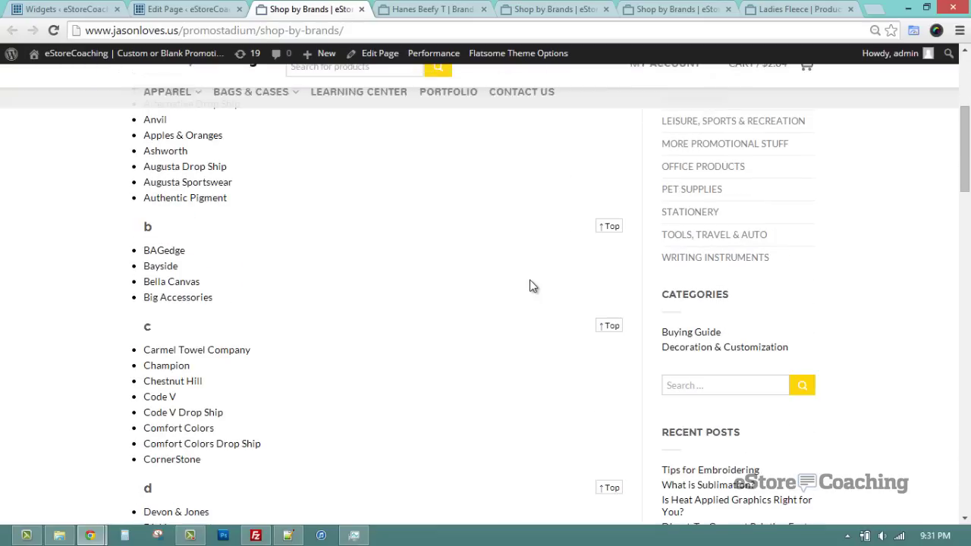
pyautogui.click(611, 325)
pyautogui.scroll(3, 524, 296)
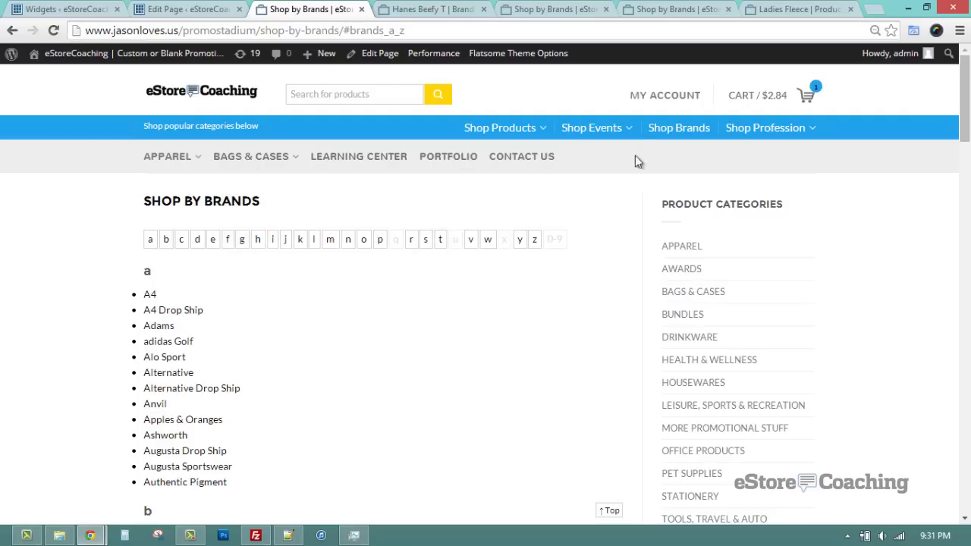
# Open the Widgets admin page and examine the available WooCommerce brand widgets: Brand Description, Brand Layered Nav and Brand Thumbnails
pyautogui.click(201, 8)
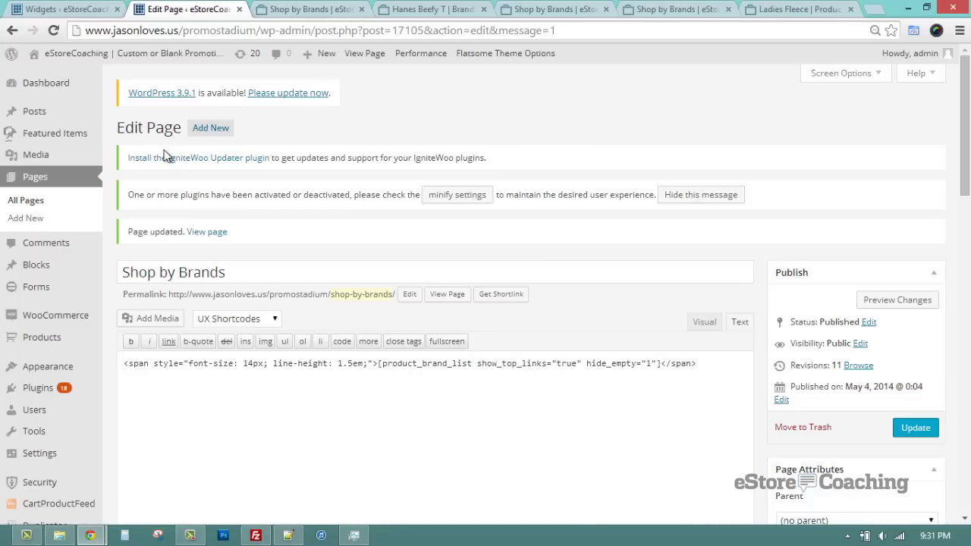
pyautogui.moveTo(64, 377)
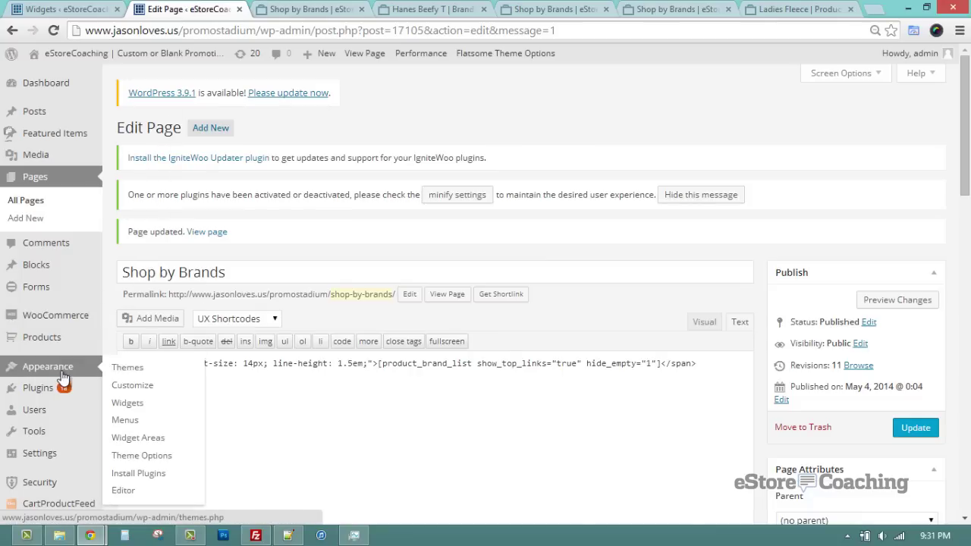
pyautogui.click(127, 403)
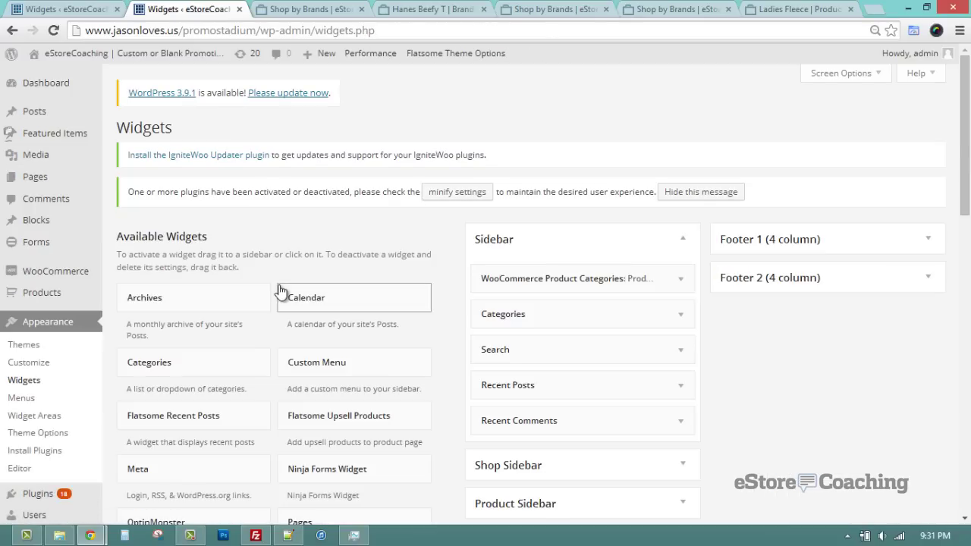
pyautogui.scroll(-2, 407, 280)
pyautogui.scroll(-2, 439, 289)
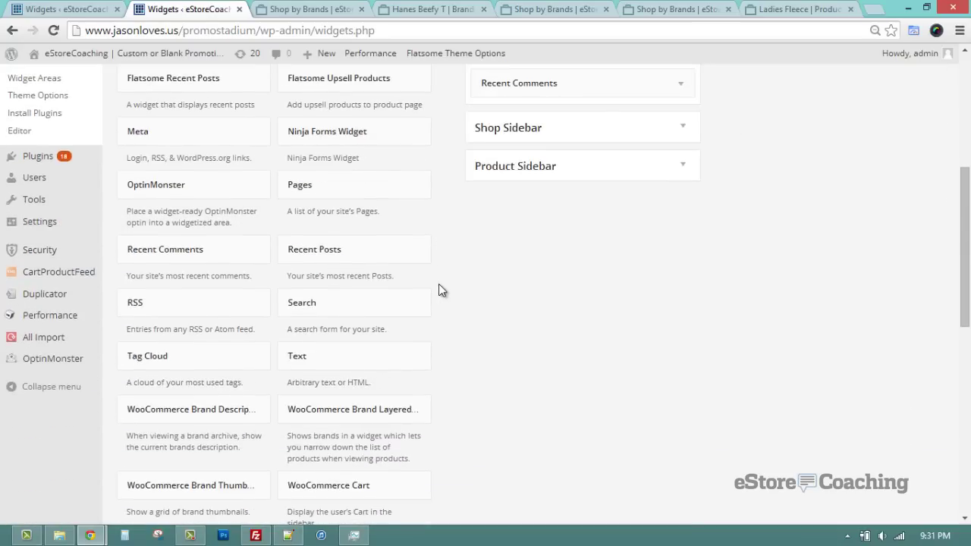
pyautogui.scroll(-3, 462, 300)
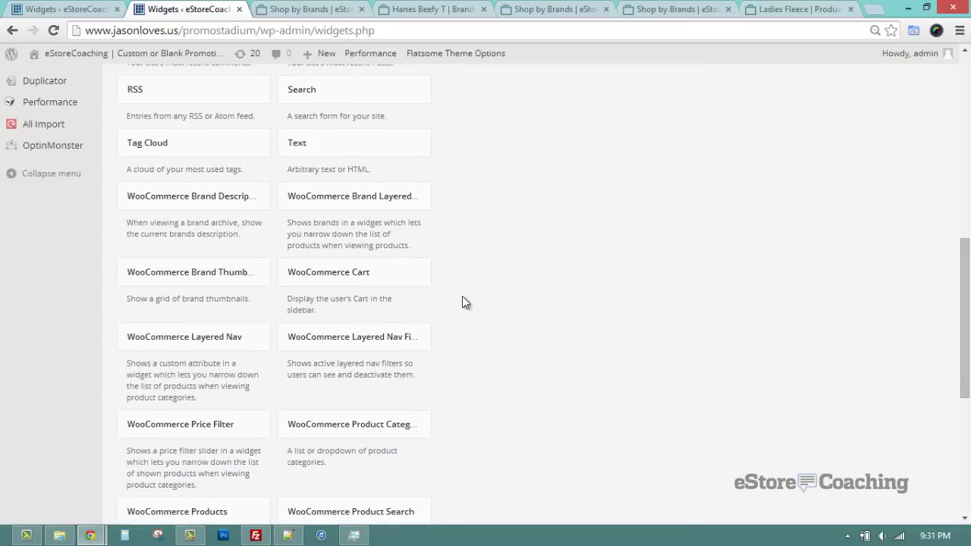
pyautogui.scroll(-3, 464, 304)
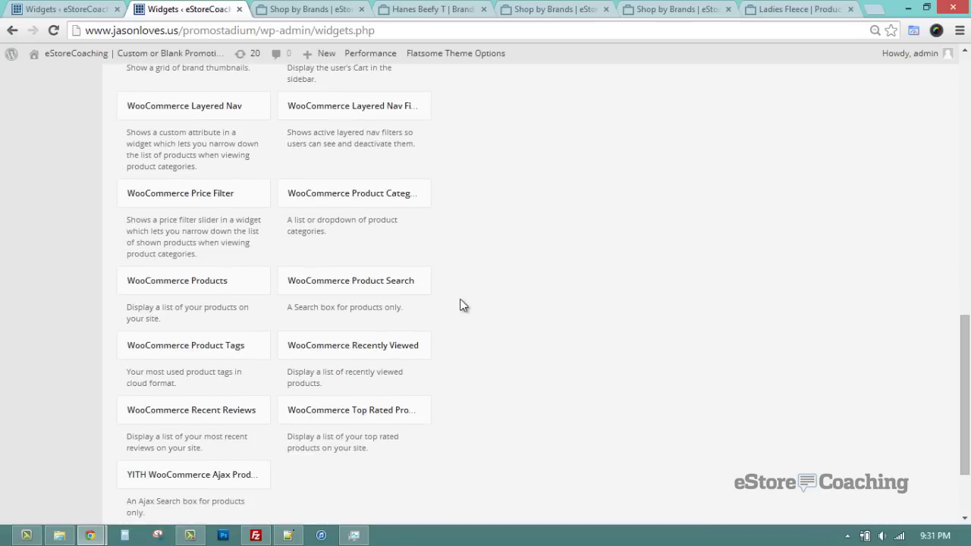
pyautogui.scroll(3, 461, 306)
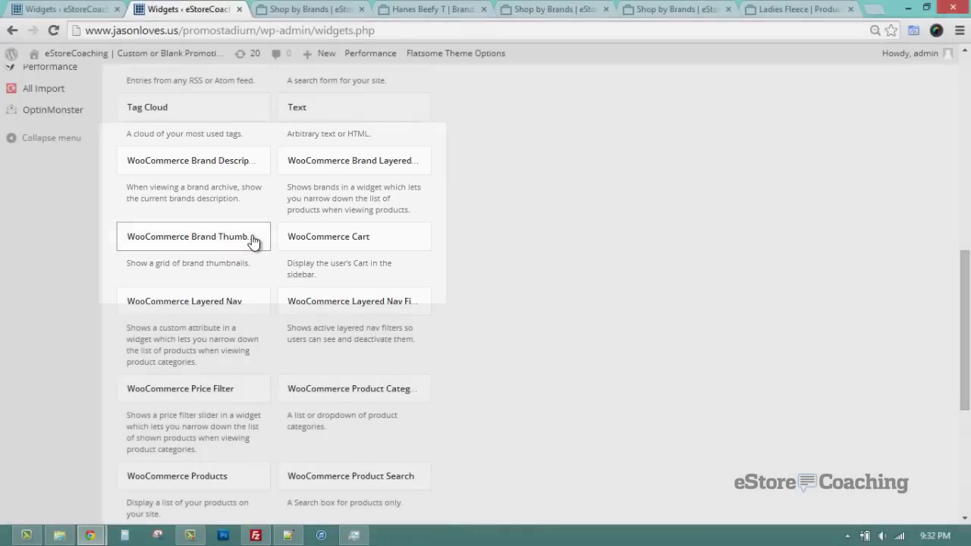
# Examine the Brand Layered Nav widget in the Shop Sidebar, including its title and its List and Dropdown display type options
pyautogui.scroll(5, 592, 241)
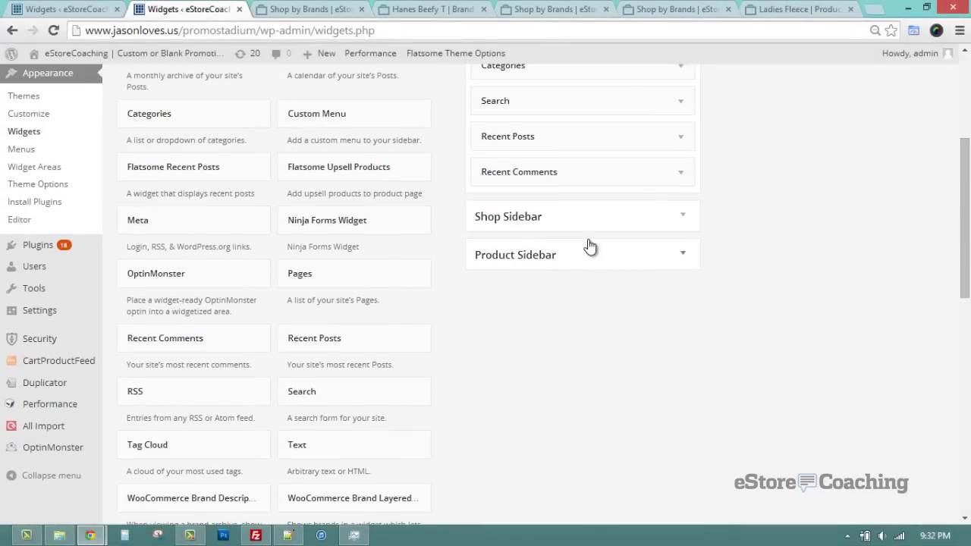
pyautogui.click(586, 226)
pyautogui.scroll(-2, 721, 262)
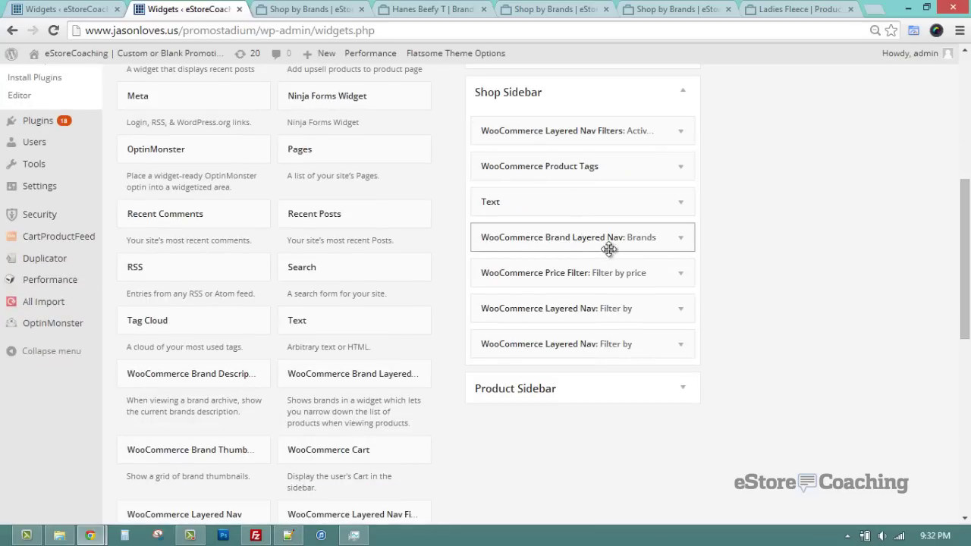
pyautogui.click(681, 239)
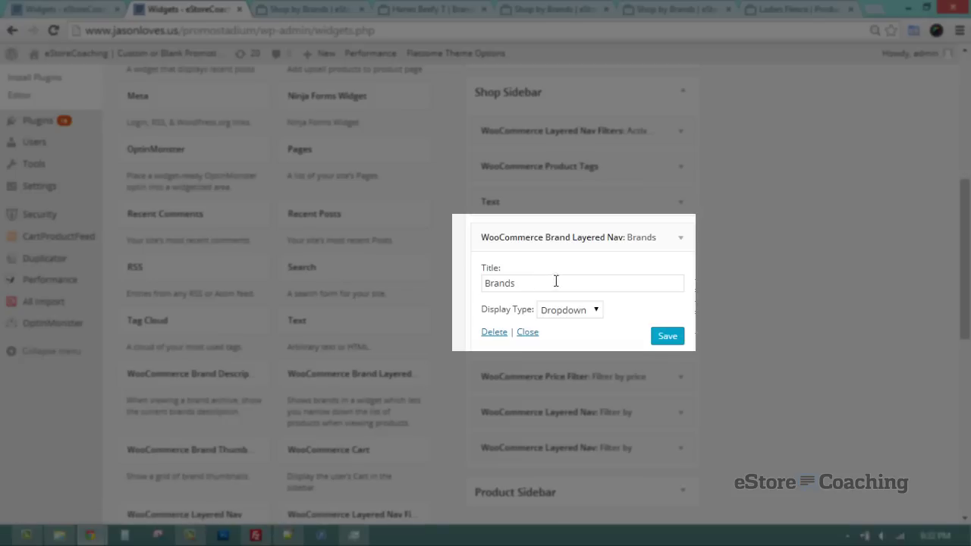
pyautogui.click(576, 310)
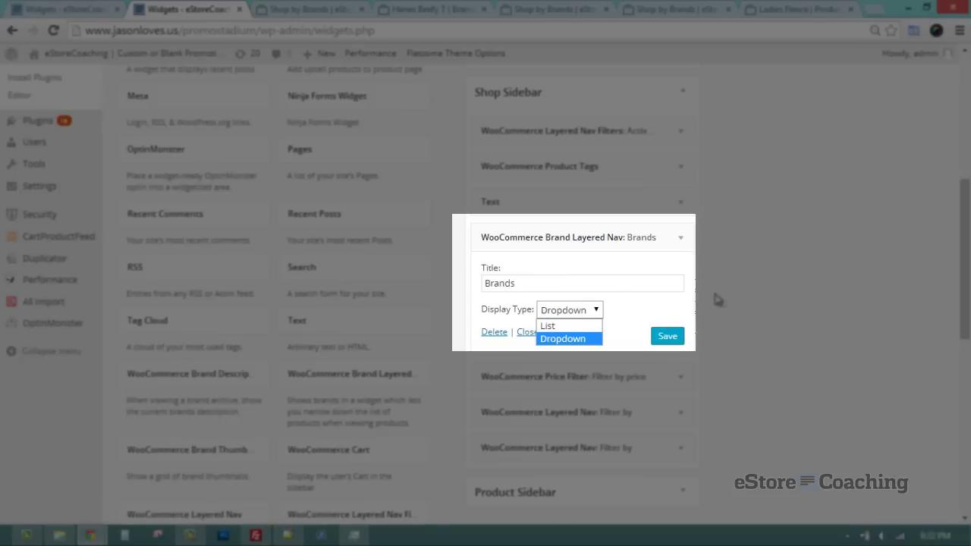
pyautogui.click(765, 283)
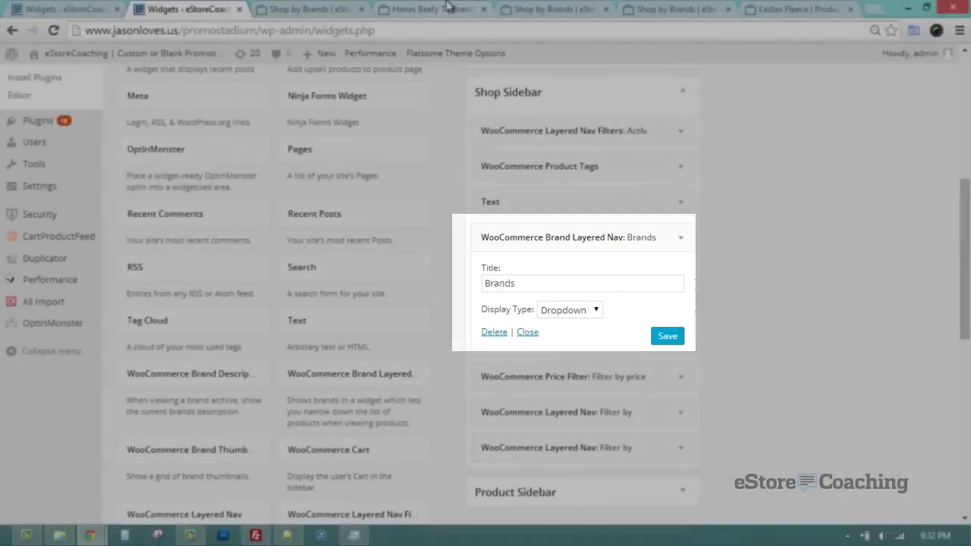
# Look through the open Hanes Beefy T and Shop by Brands pages, ending on the Ladies Fleece category page
pyautogui.click(448, 7)
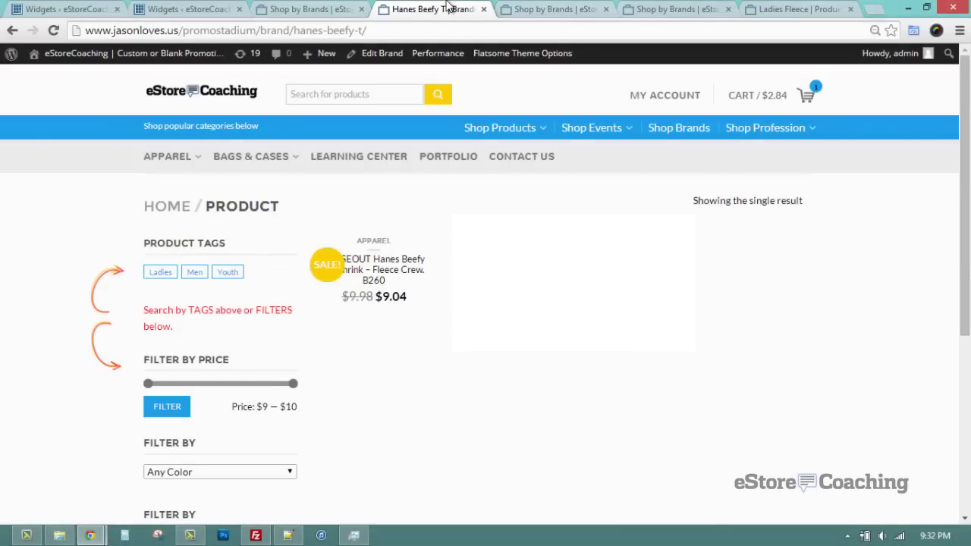
pyautogui.scroll(-3, 288, 304)
pyautogui.scroll(2, 292, 301)
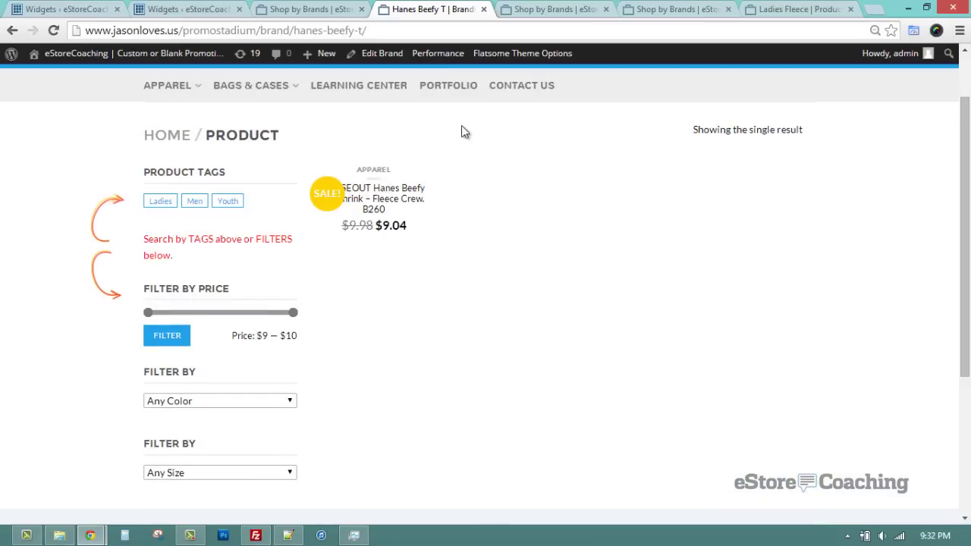
pyautogui.click(535, 8)
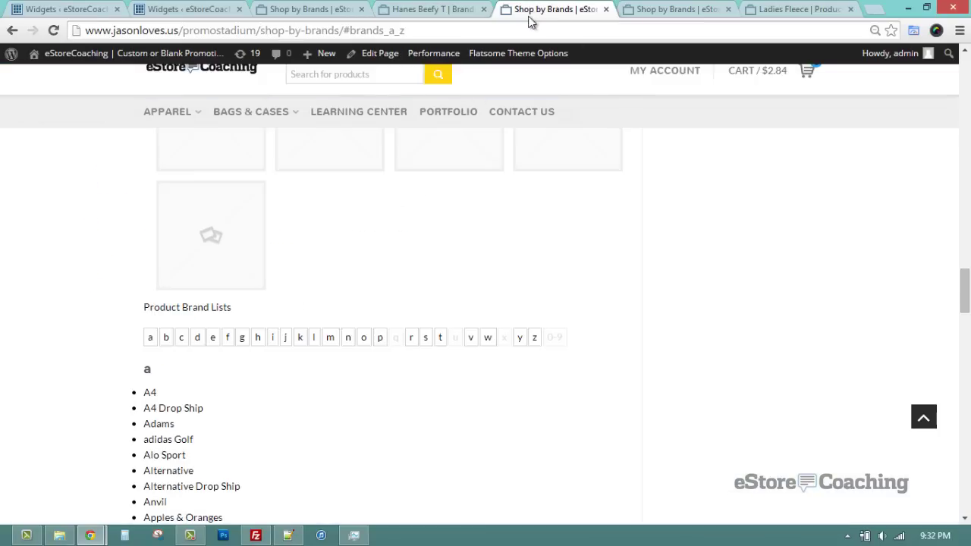
pyautogui.click(636, 7)
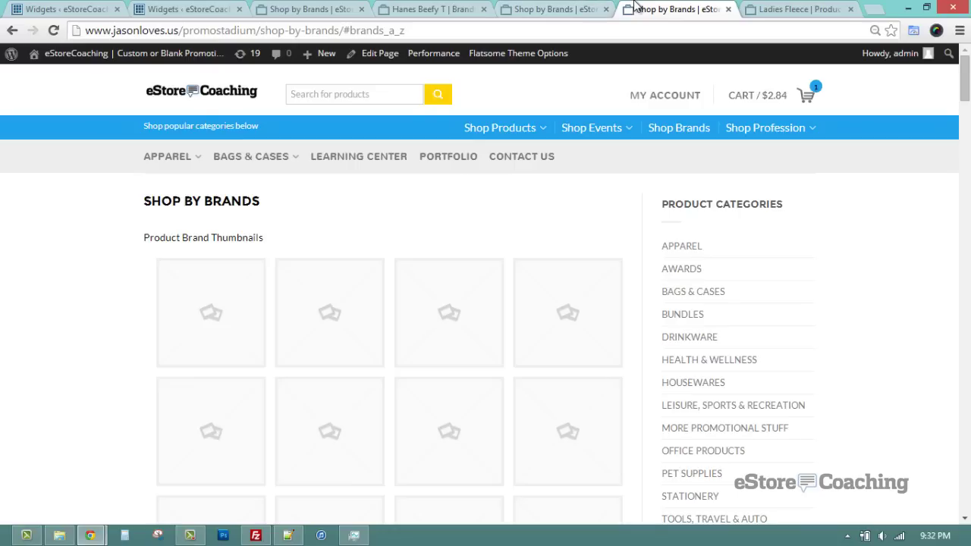
pyautogui.click(782, 8)
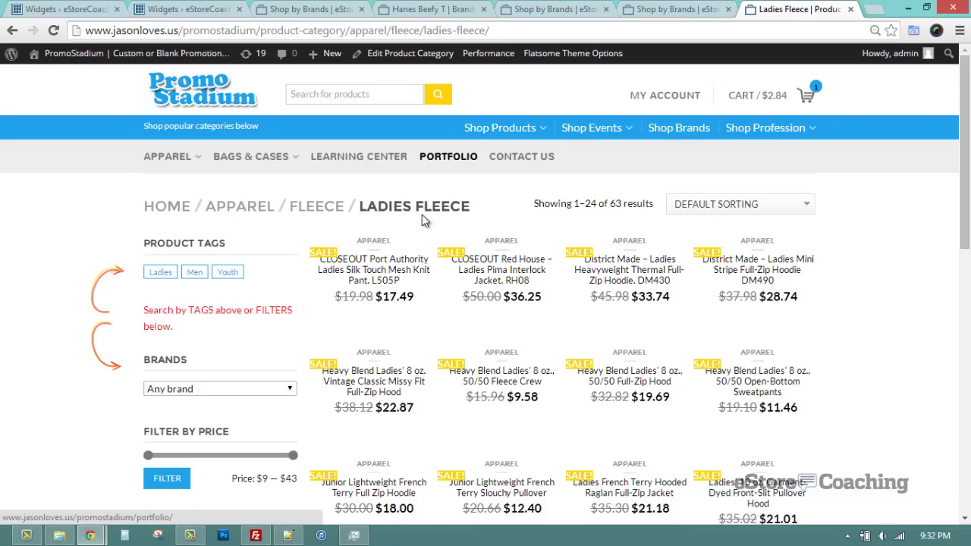
# Filter the Ladies Fleece products by the Hanes brand
pyautogui.scroll(-1, 372, 232)
pyautogui.scroll(-1, 371, 232)
pyautogui.click(162, 249)
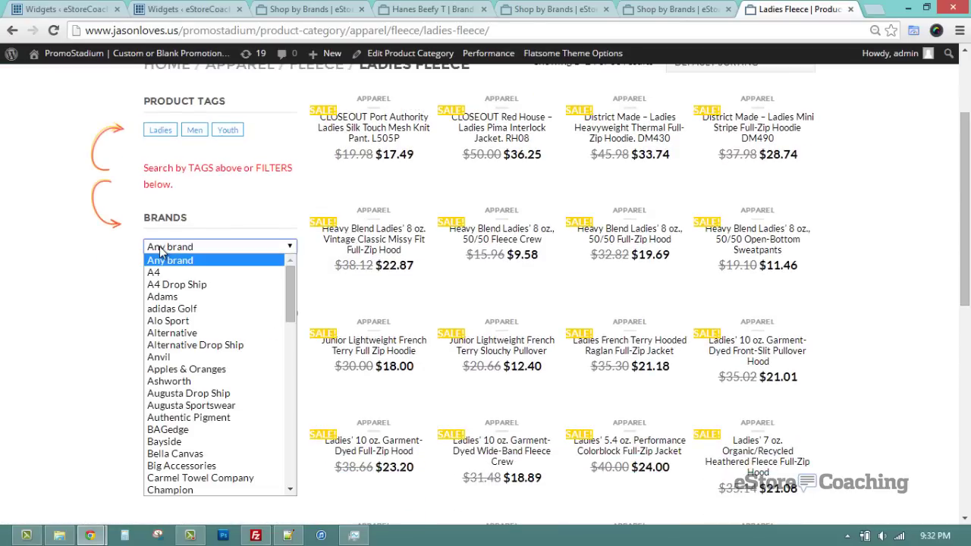
pyautogui.moveTo(288, 279); pyautogui.dragTo(283, 372)
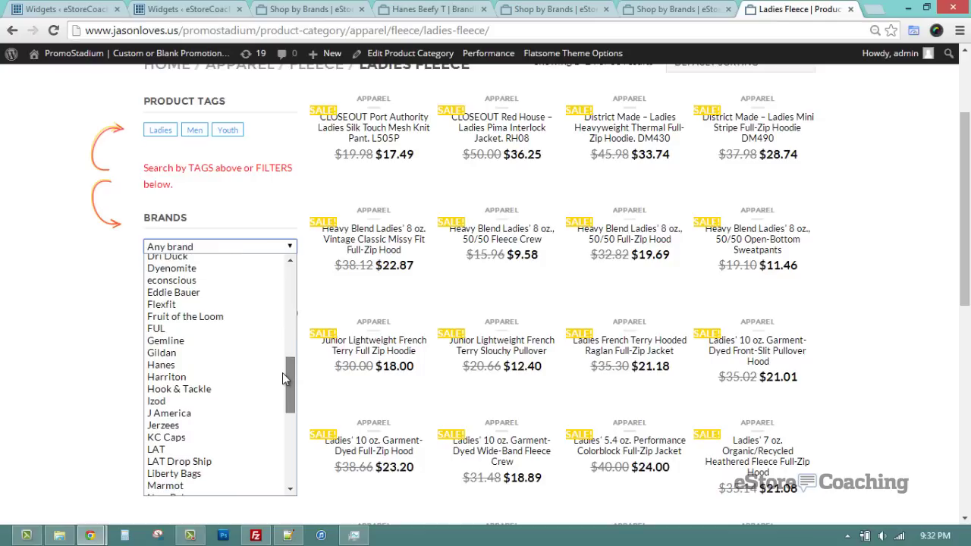
pyautogui.click(236, 365)
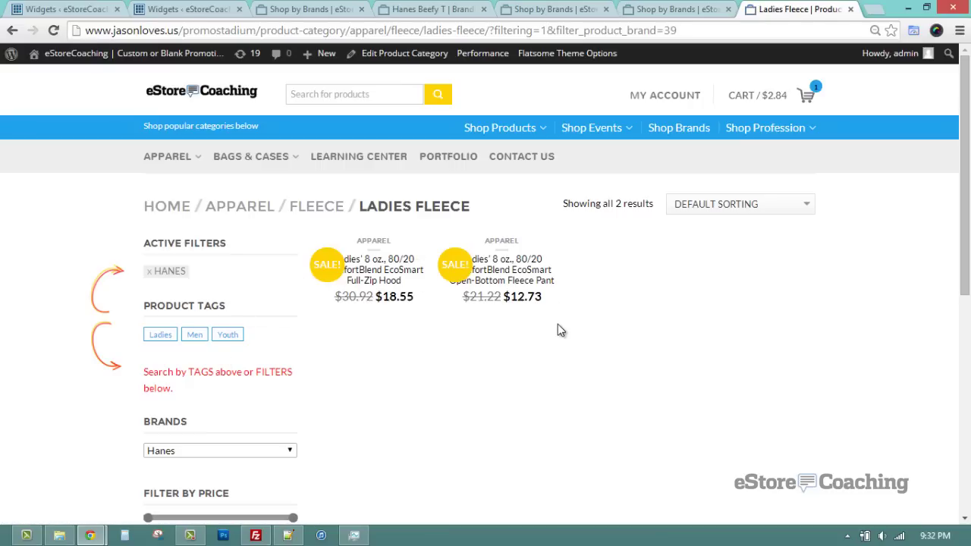
# Open the Ladies' ComfortBlend EcoSmart Open-Bottom Fleece Pant product and examine where its brand is listed
pyautogui.click(524, 280)
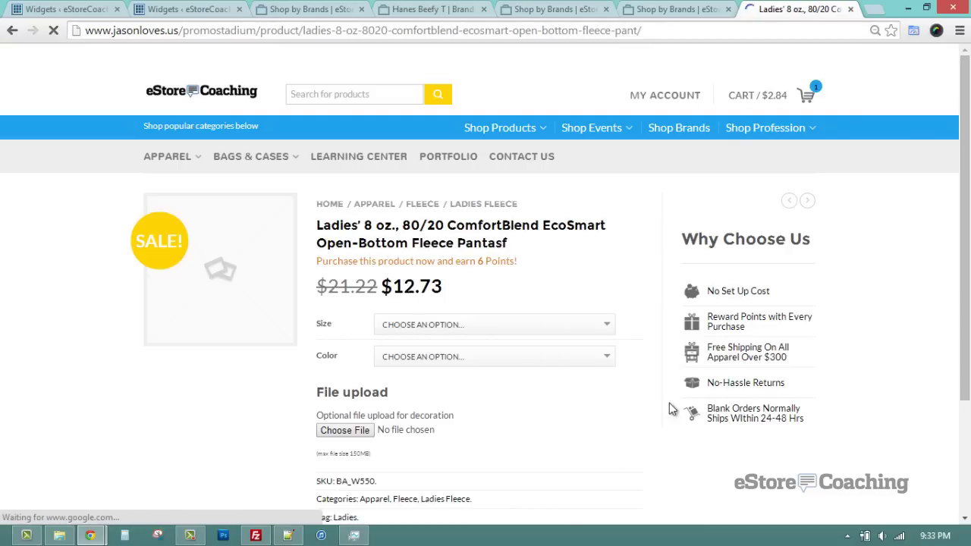
pyautogui.scroll(-2, 654, 405)
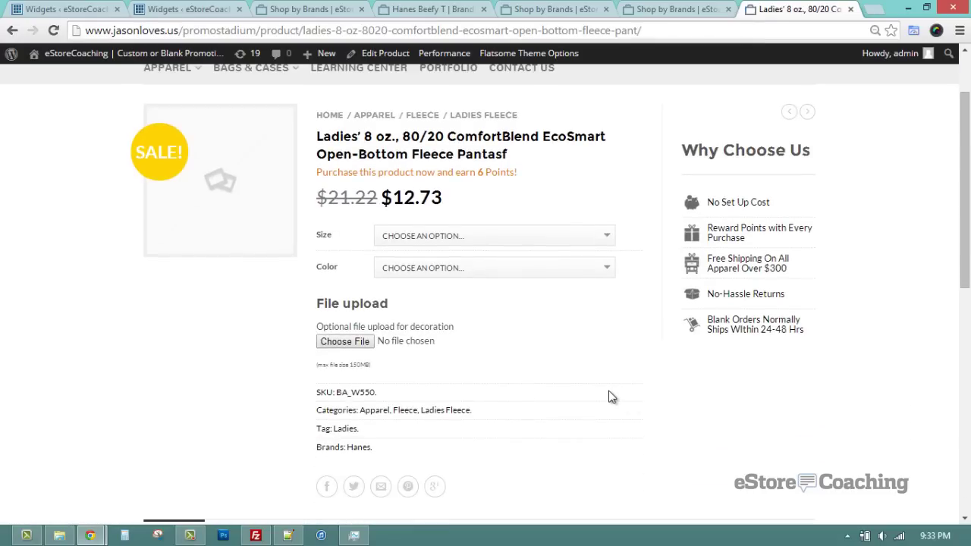
pyautogui.scroll(-3, 599, 399)
pyautogui.scroll(3, 598, 394)
# Switch to FileZilla and browse the server to the flatsome theme's woocommerce/single-product folder, reviewing its template files
pyautogui.hotkey('alt', 'Tab')
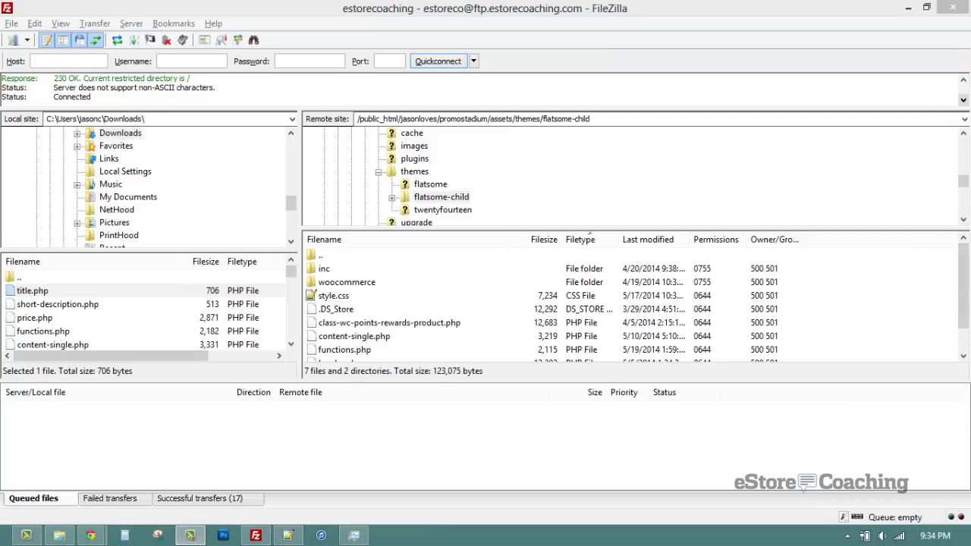
pyautogui.click(435, 189)
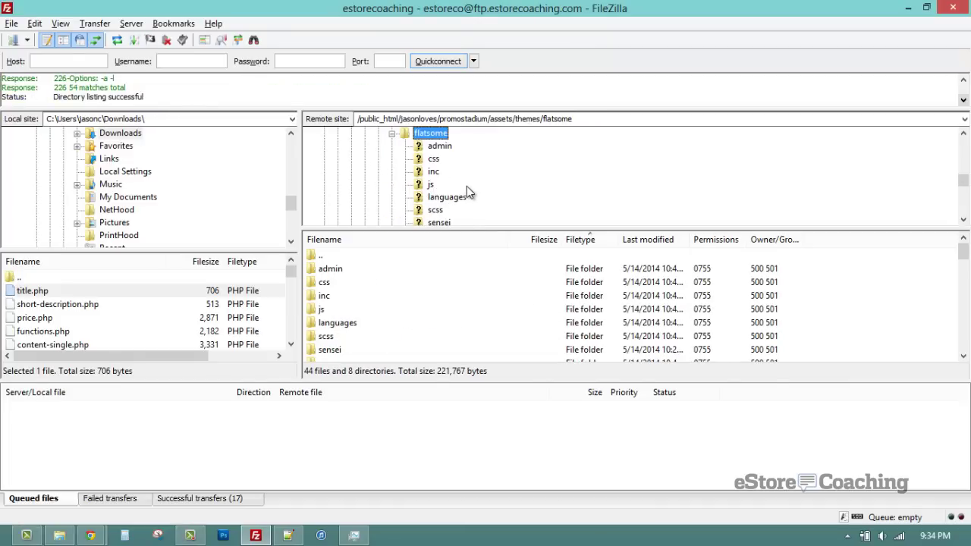
pyautogui.scroll(-1, 467, 186)
pyautogui.click(465, 197)
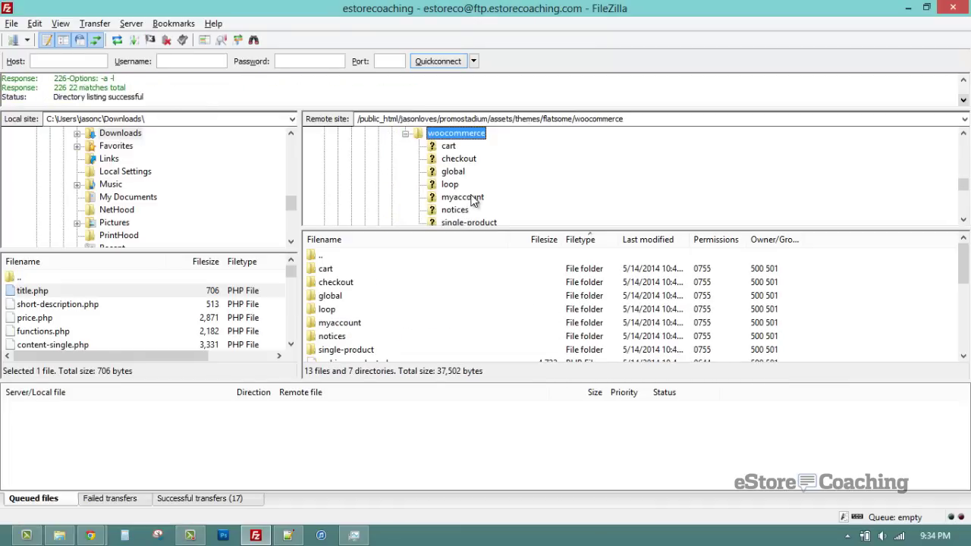
pyautogui.click(487, 220)
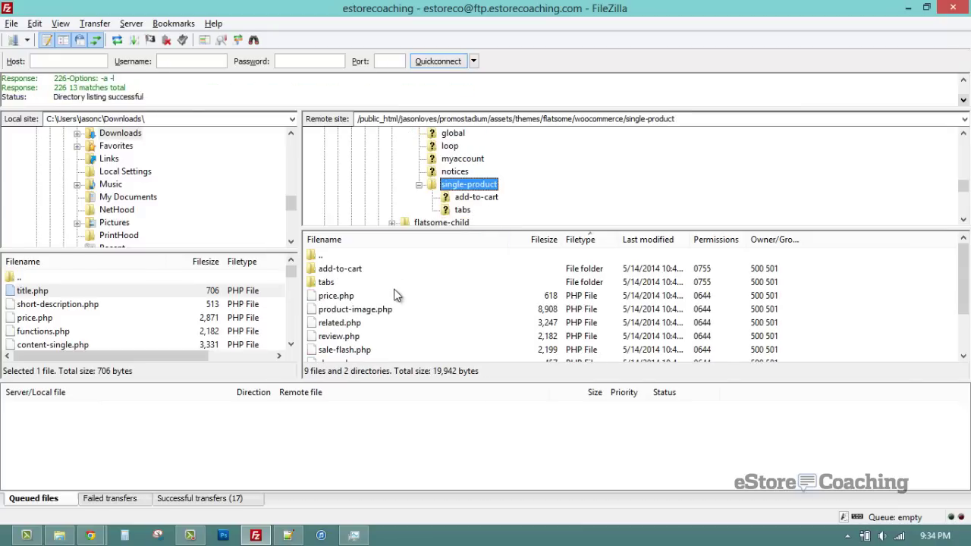
pyautogui.click(349, 326)
pyautogui.click(351, 326)
pyautogui.scroll(-1, 369, 336)
pyautogui.scroll(-1, 382, 325)
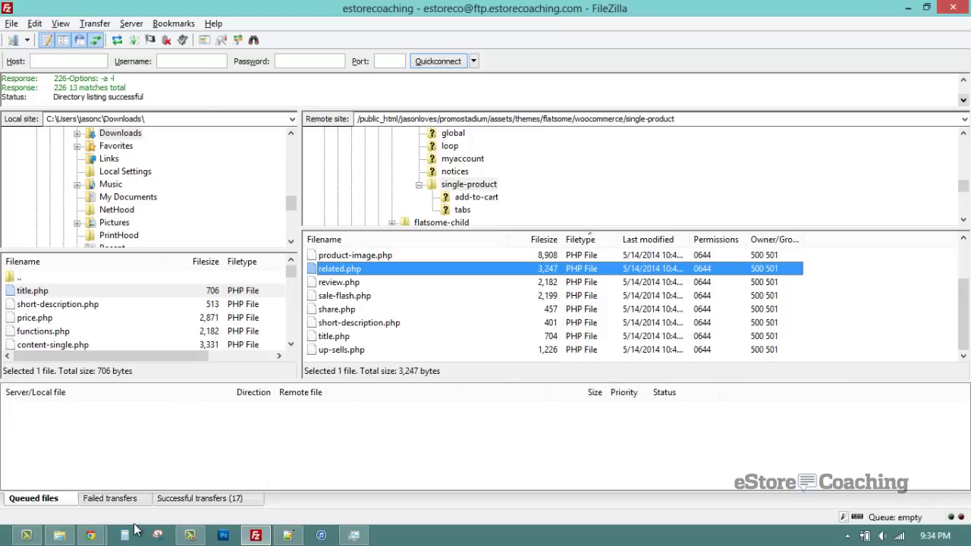
# Switch to Chrome and examine the fleece pant product page's title, brand entry and description areas
pyautogui.click(92, 536)
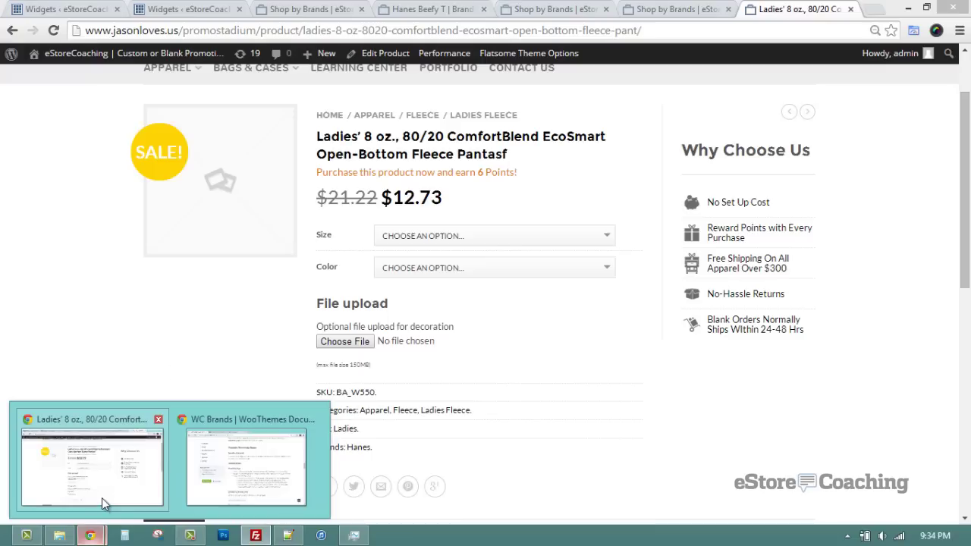
pyautogui.click(102, 498)
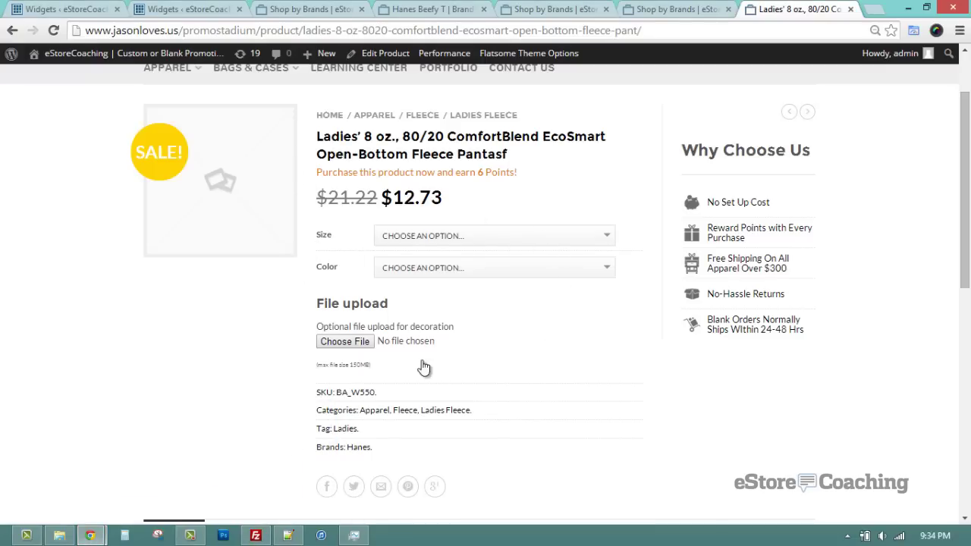
pyautogui.scroll(-2, 392, 445)
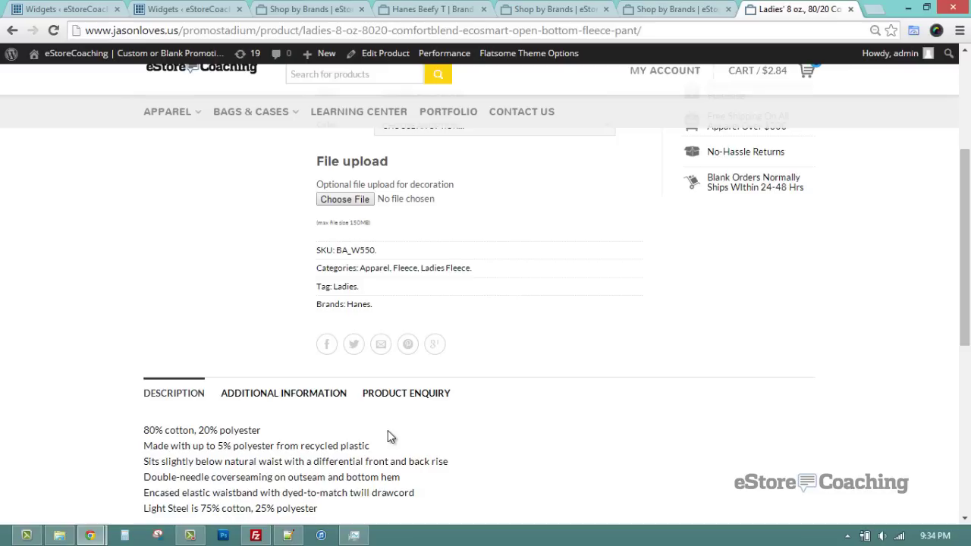
# Switch back to FileZilla and download title.php from the single-product folder, overwriting the local copy
pyautogui.hotkey('alt', 'Tab')
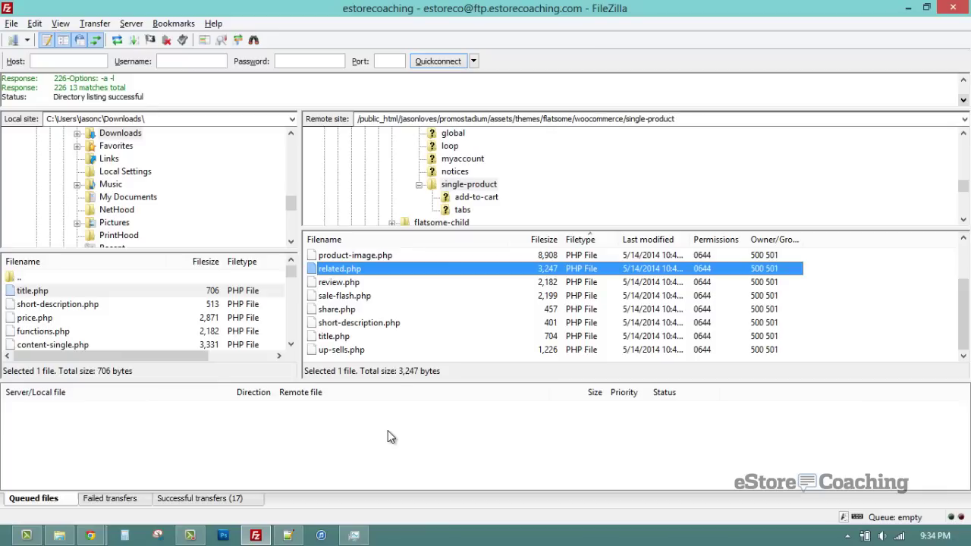
pyautogui.click(335, 338)
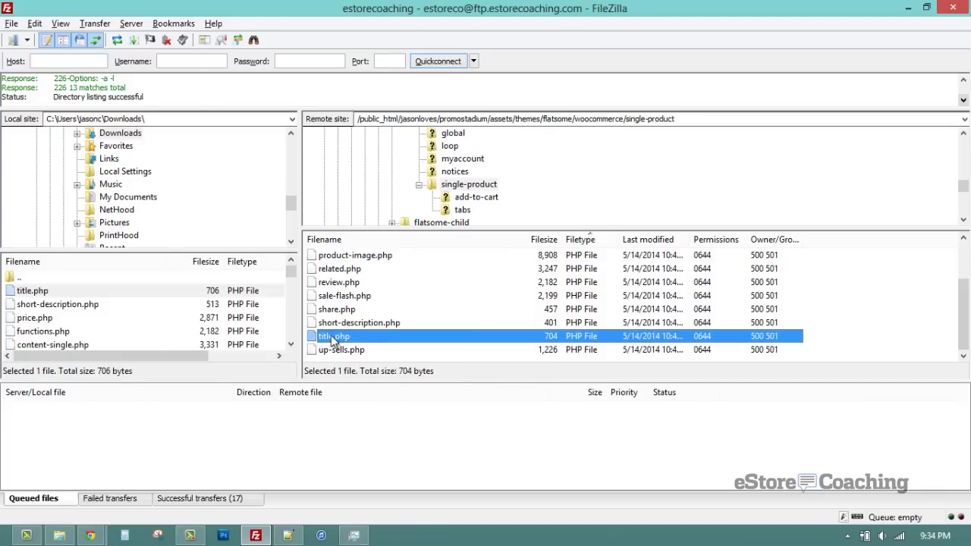
pyautogui.doubleClick(332, 340)
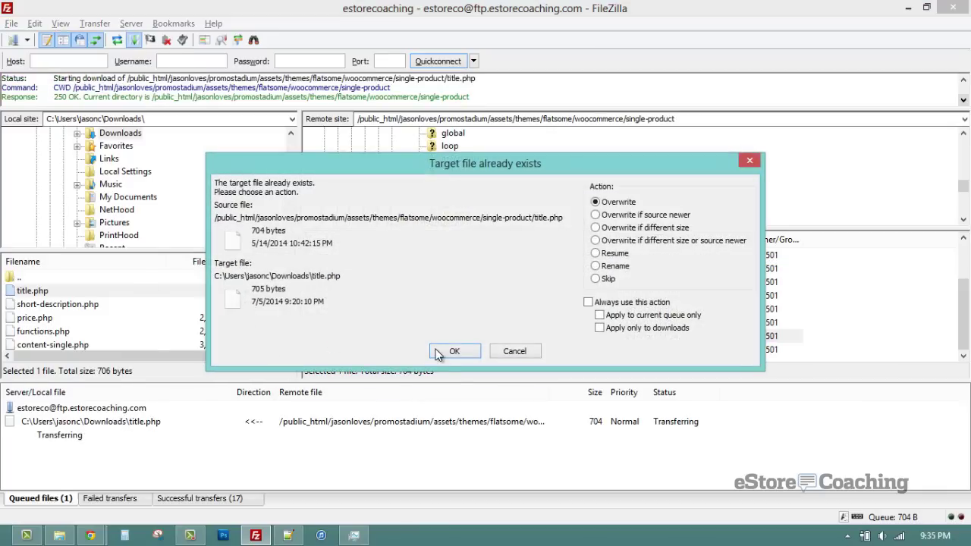
pyautogui.press('Return')
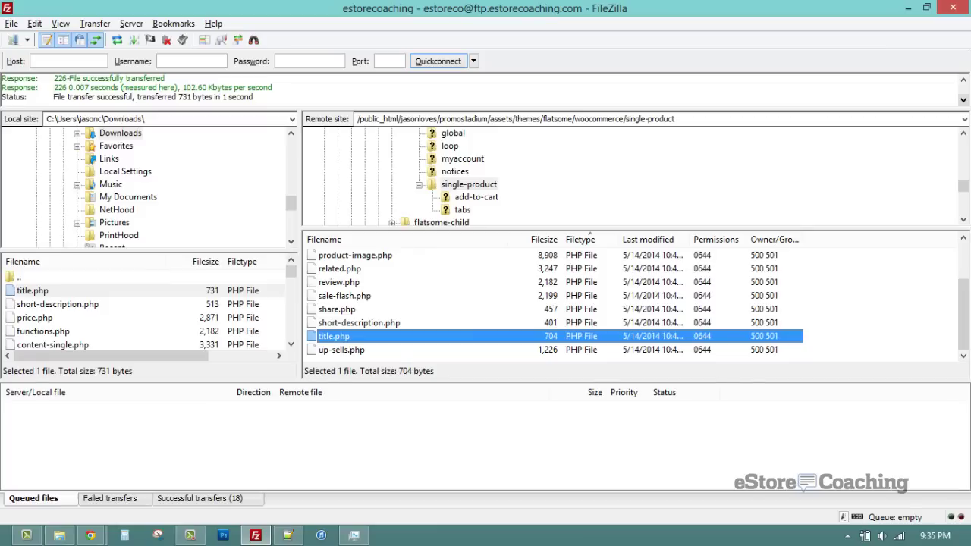
# In Notepad++, add <?php echo do_shortcode("[product_brand]"); ?> on a new line below the h1 title in title.php and save the file
pyautogui.hotkey('alt', 'Tab')
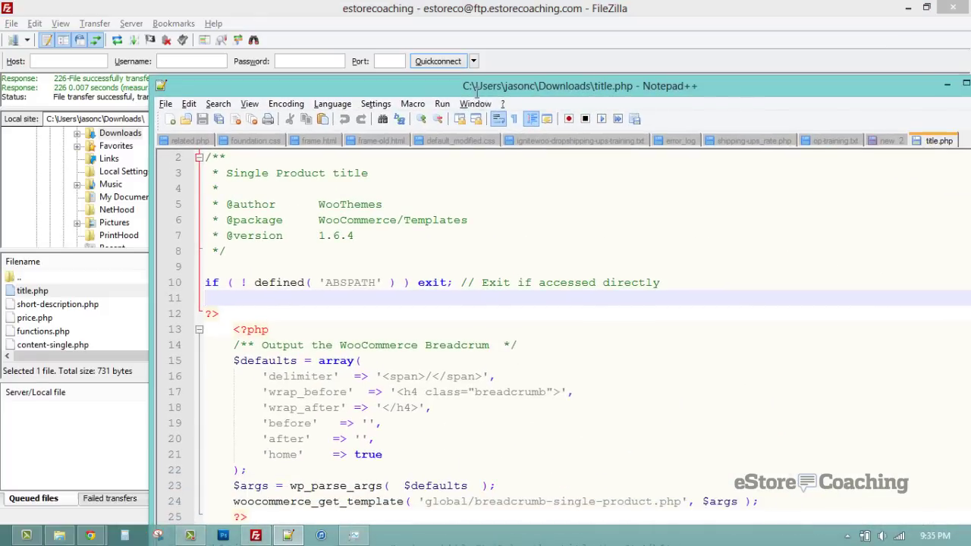
pyautogui.press('super+Up')
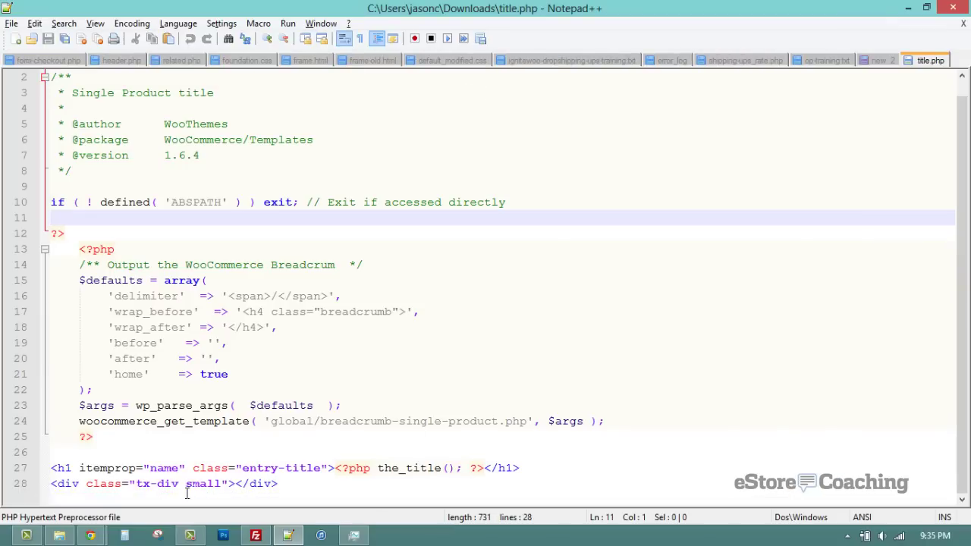
pyautogui.click(193, 374)
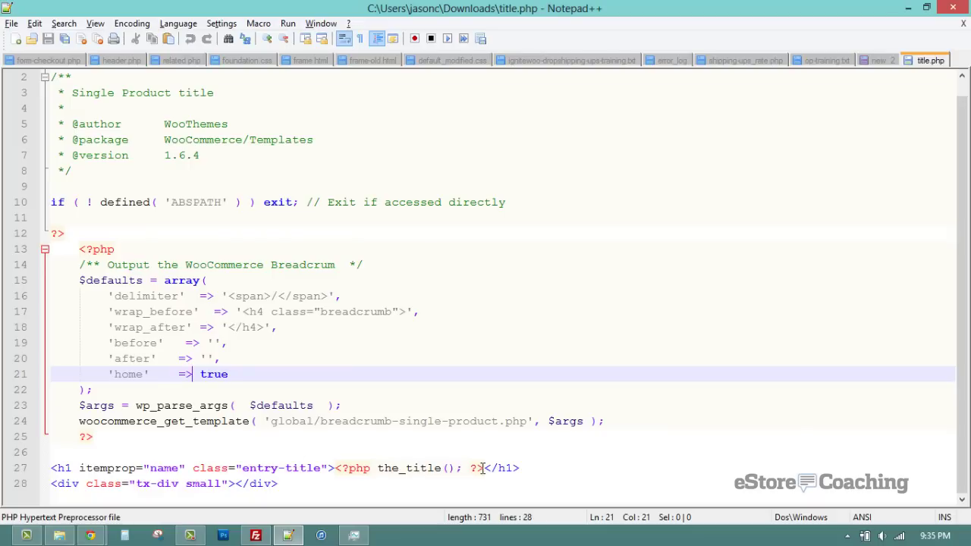
pyautogui.click(535, 468)
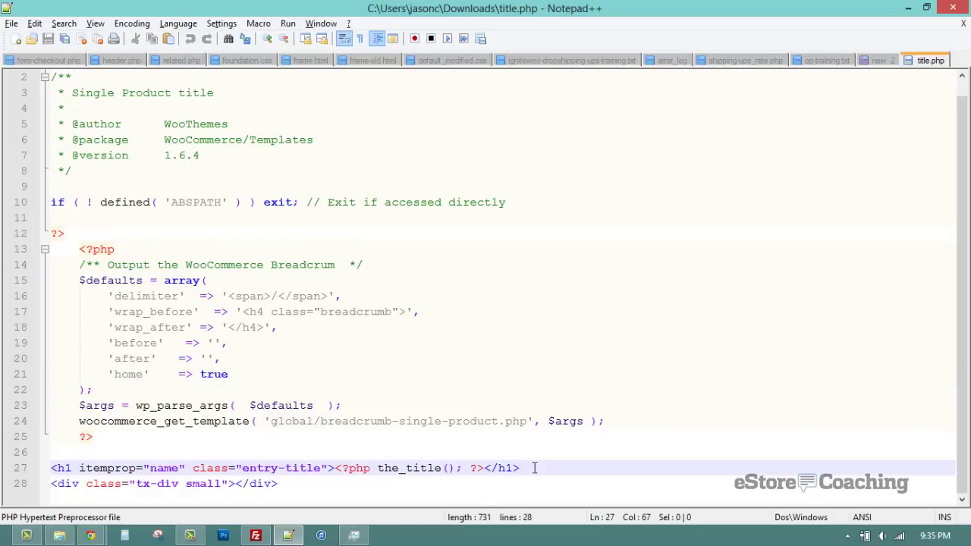
pyautogui.press('Return')
pyautogui.write('<?php echo do_shortcode("[product_brand]"); ?>')
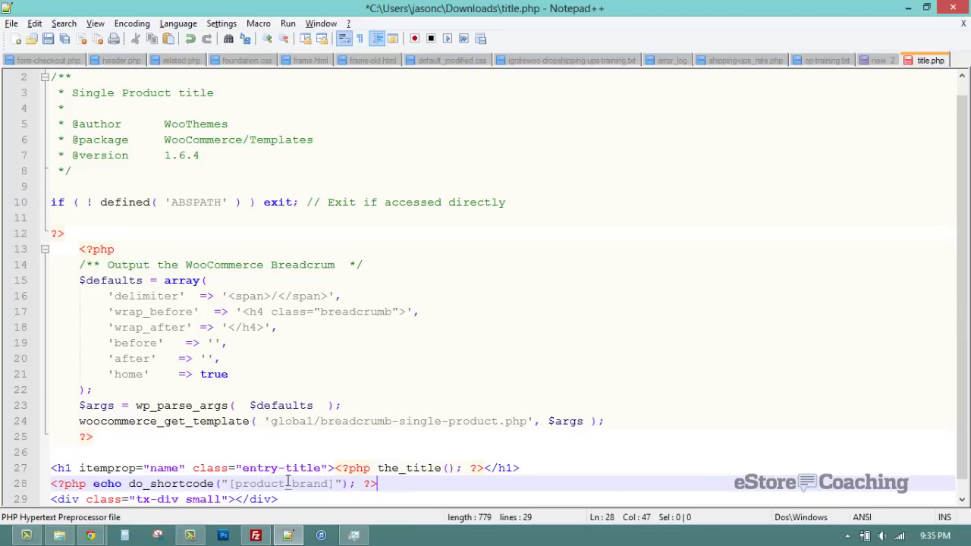
pyautogui.hotkey('ctrl', 's')
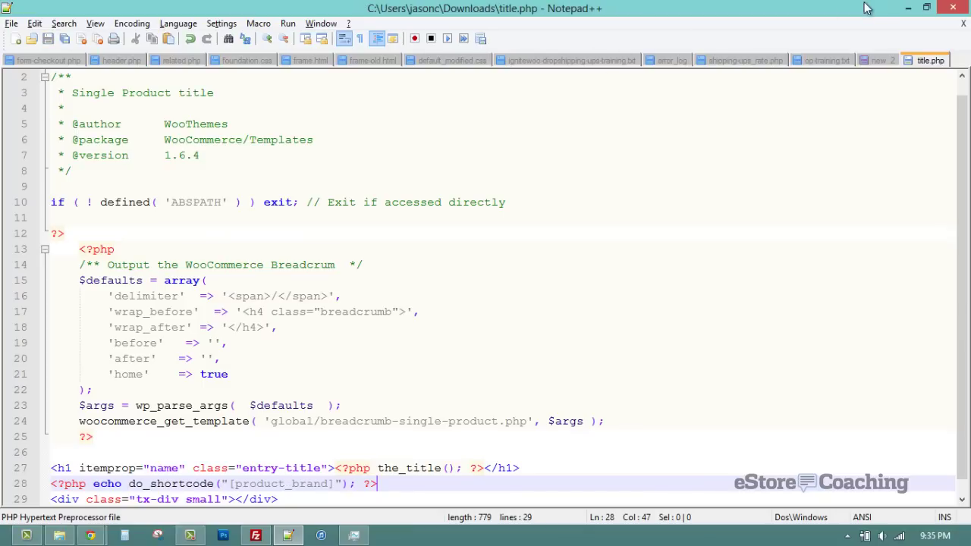
# Switch to FileZilla and upload the edited title.php to the flatsome theme's woocommerce/single-product folder, overwriting the server copy
pyautogui.click(910, 13)
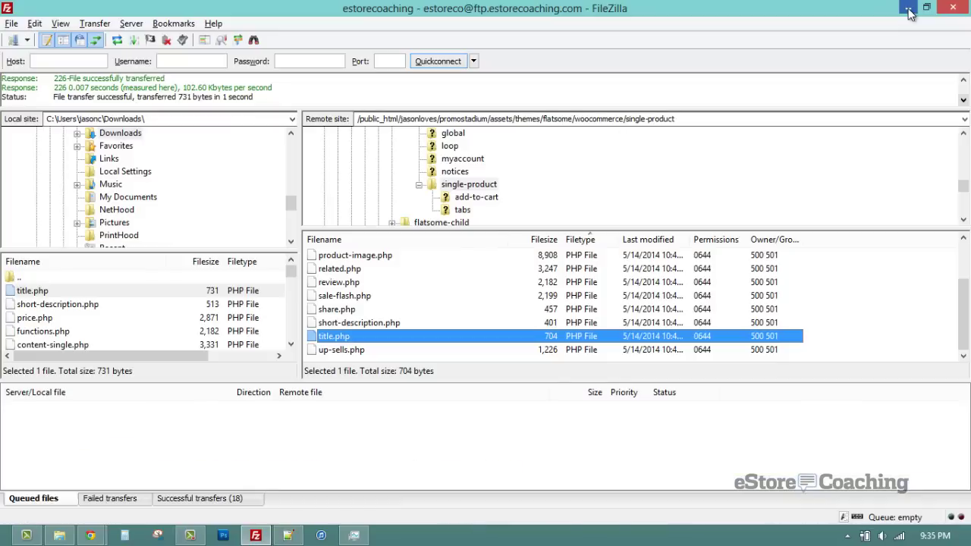
pyautogui.doubleClick(30, 294)
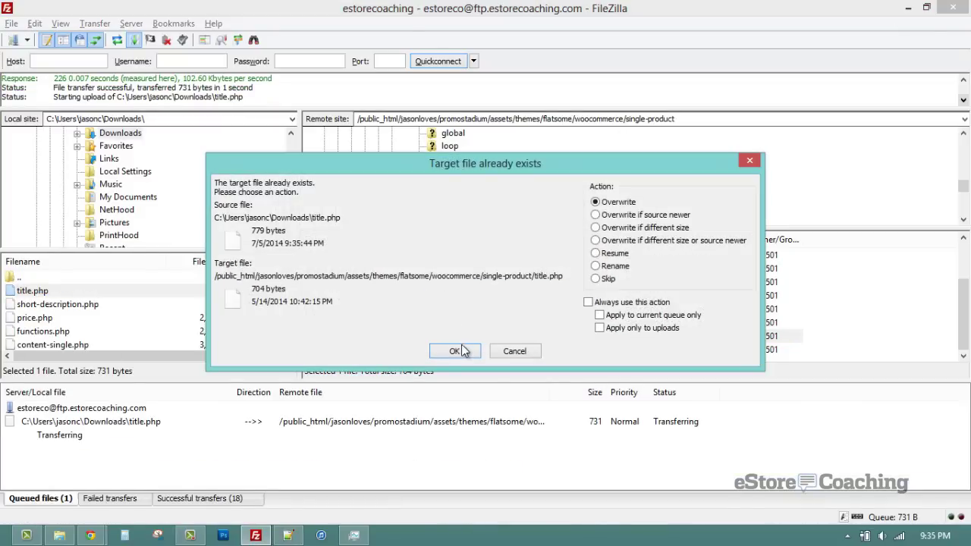
pyautogui.click(459, 352)
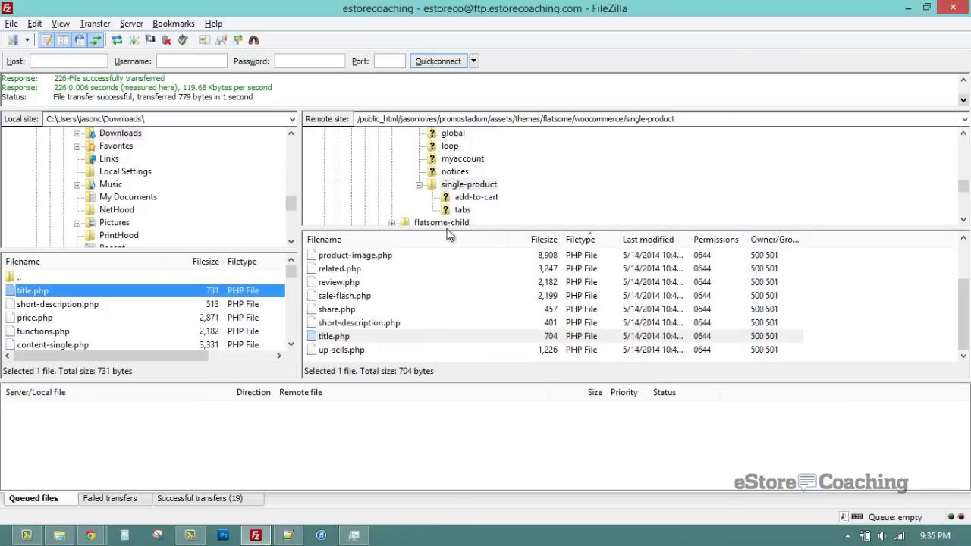
# Browse the server to the flatsome-child theme's woocommerce/single-product folder
pyautogui.click(493, 186)
pyautogui.scroll(2, 493, 189)
pyautogui.scroll(-2, 493, 190)
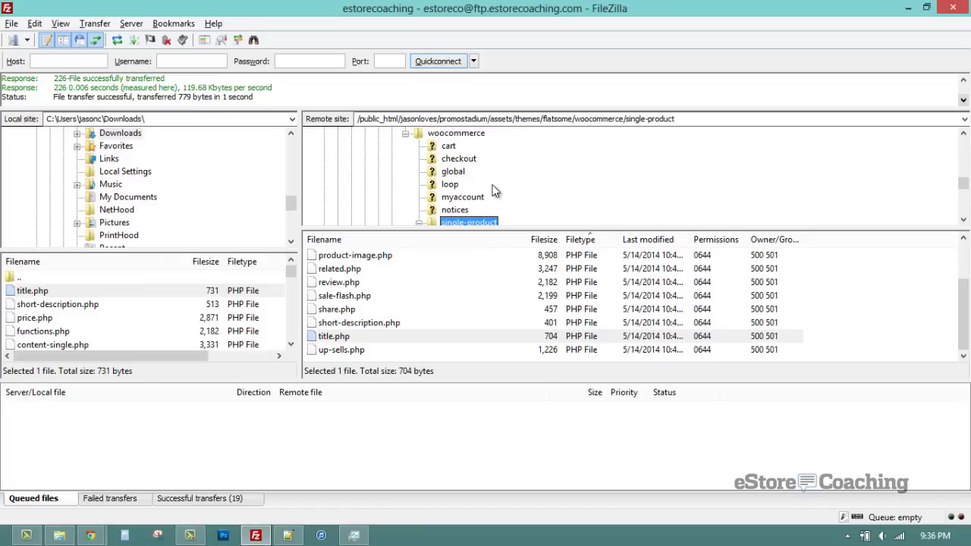
pyautogui.scroll(-1, 461, 191)
pyautogui.doubleClick(461, 191)
pyautogui.scroll(-1, 461, 191)
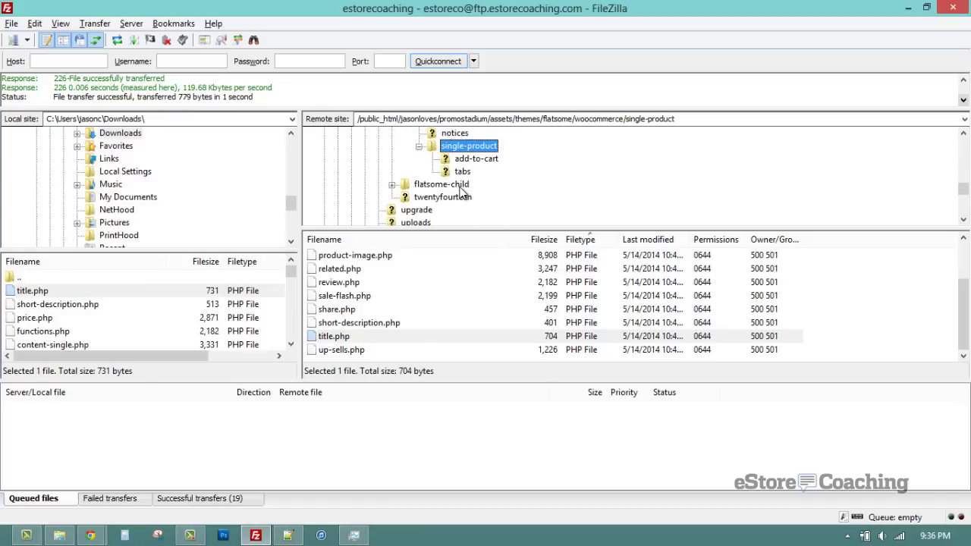
pyautogui.click(461, 191)
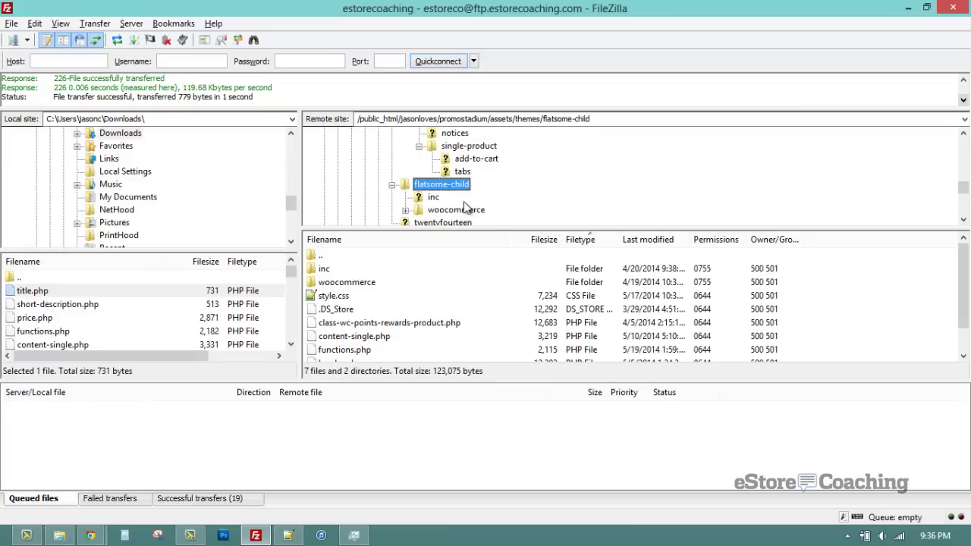
pyautogui.click(465, 209)
pyautogui.click(467, 212)
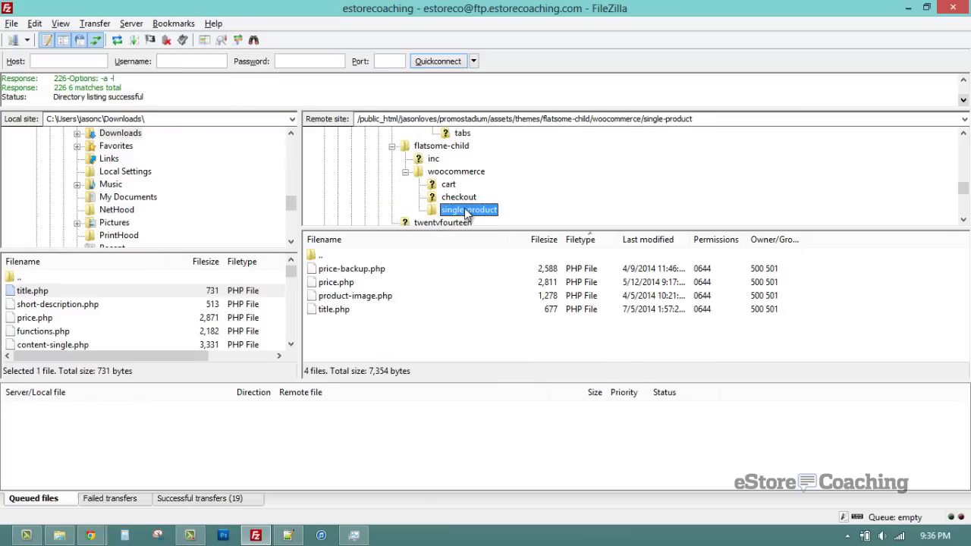
# Upload the local title.php to the flatsome-child theme's single-product folder, overwriting the existing file
pyautogui.click(59, 292)
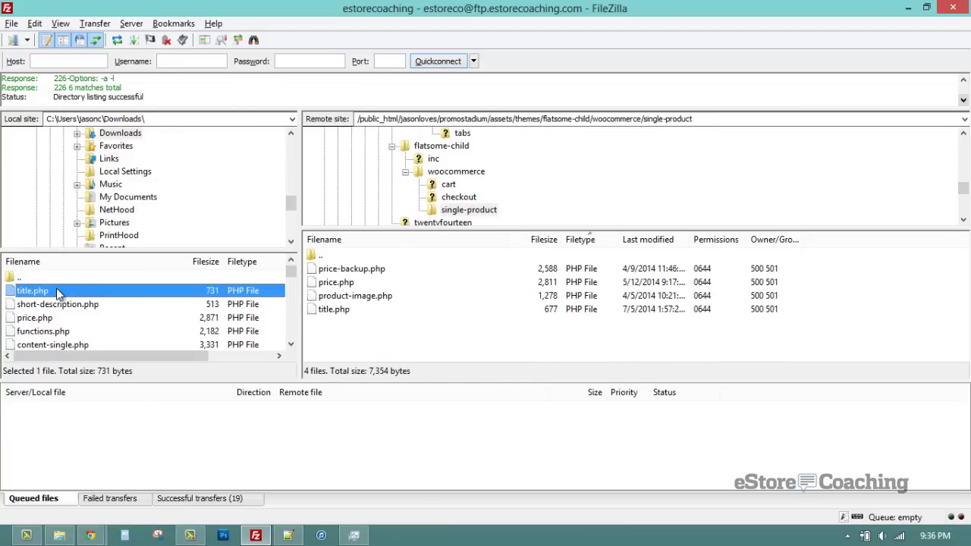
pyautogui.doubleClick(57, 289)
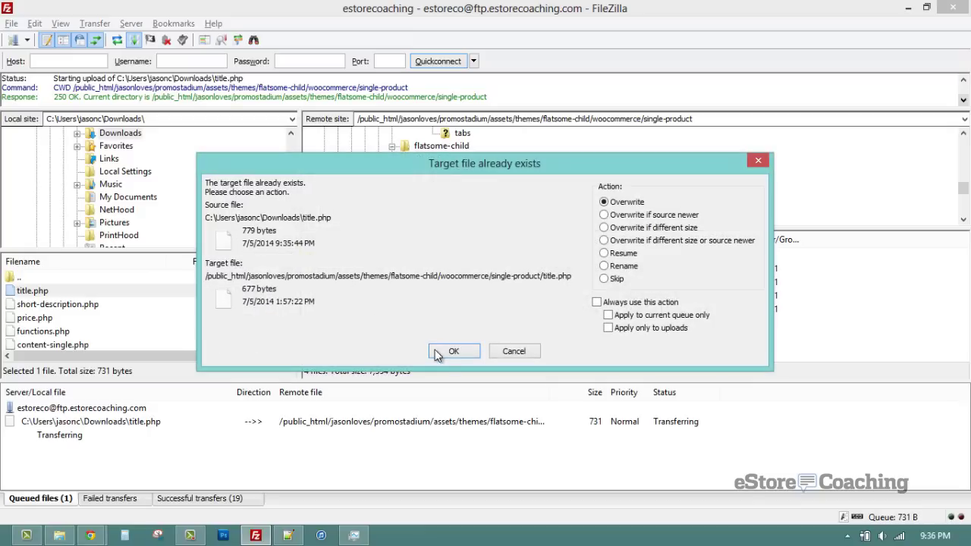
pyautogui.click(446, 349)
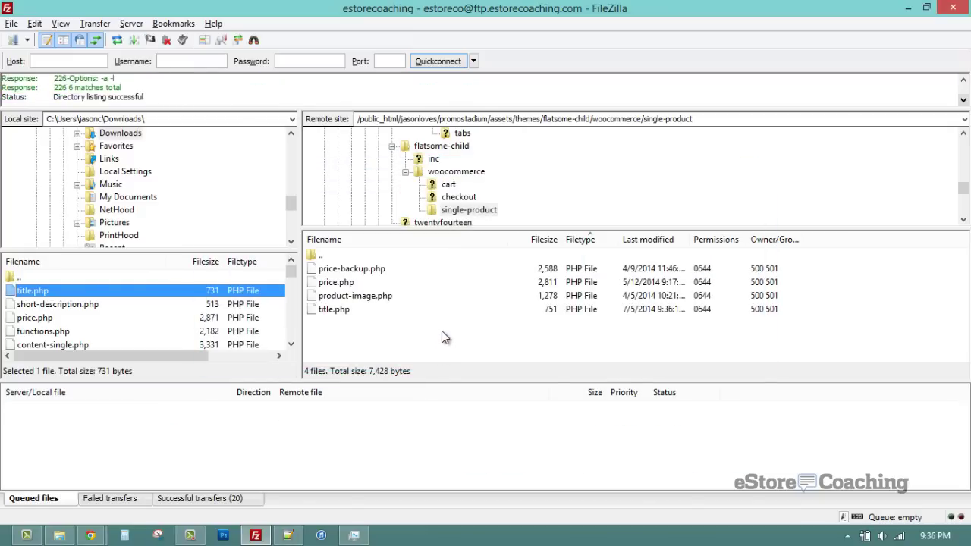
# Switch to Chrome and reload the fleece pant product page to check the area below the product title
pyautogui.hotkey('alt', 'Tab')
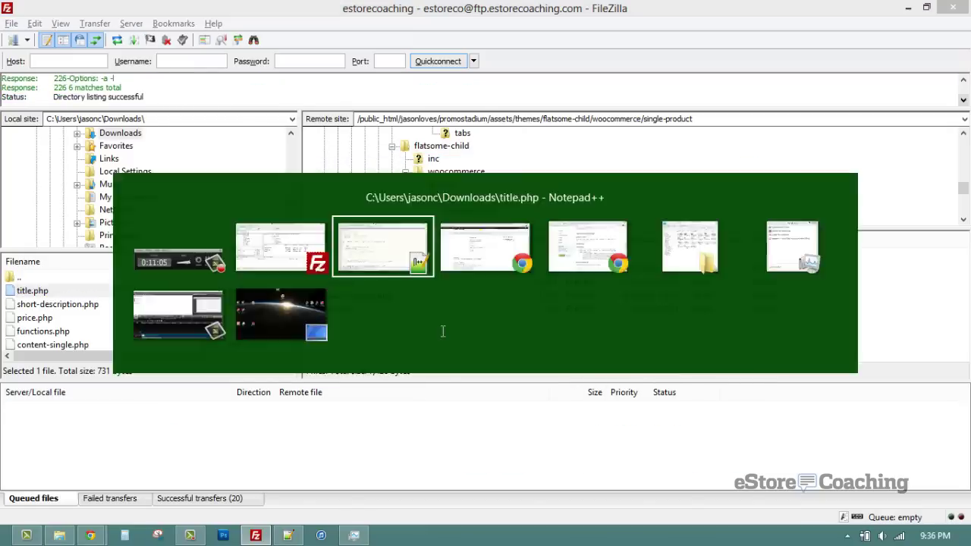
pyautogui.hotkey('alt', 'Tab')
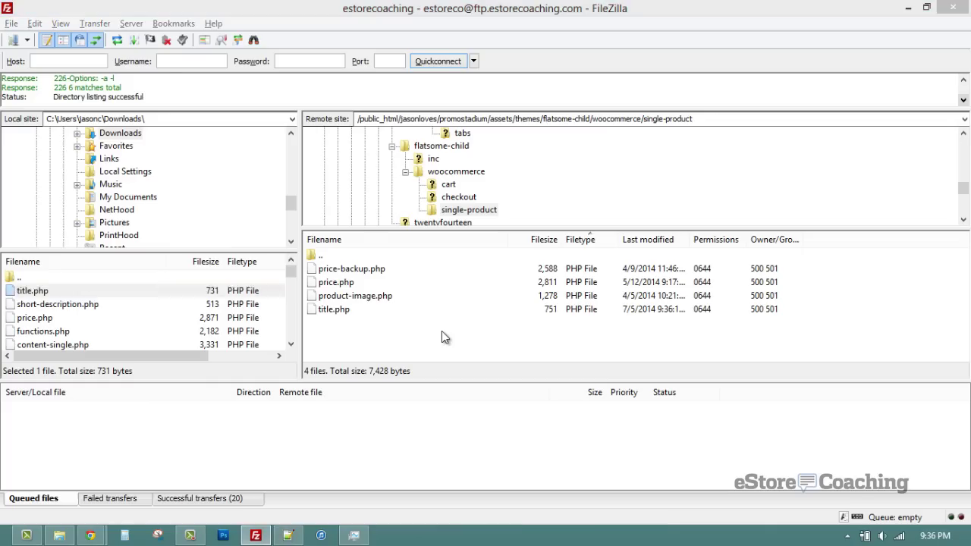
pyautogui.hotkey('alt', 'Tab')
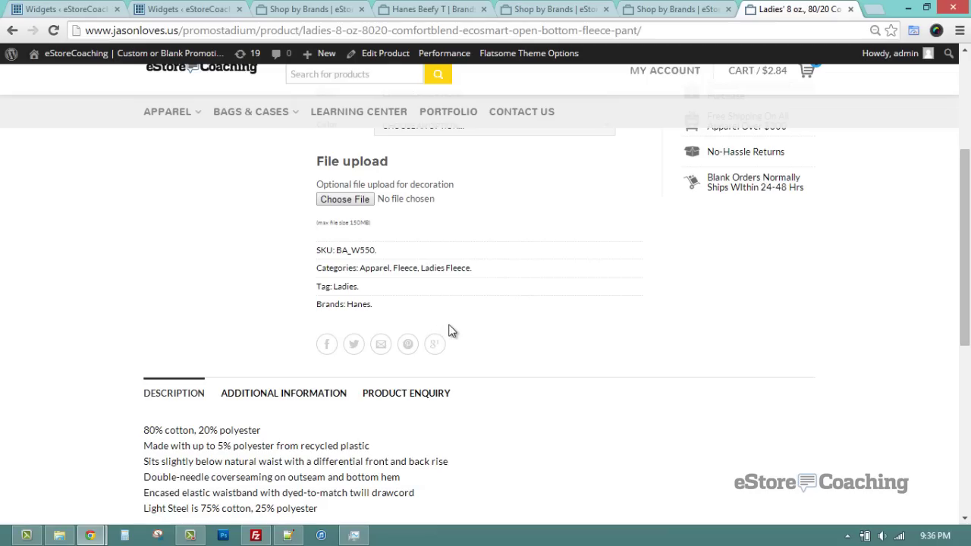
pyautogui.scroll(1, 495, 356)
pyautogui.scroll(2, 495, 357)
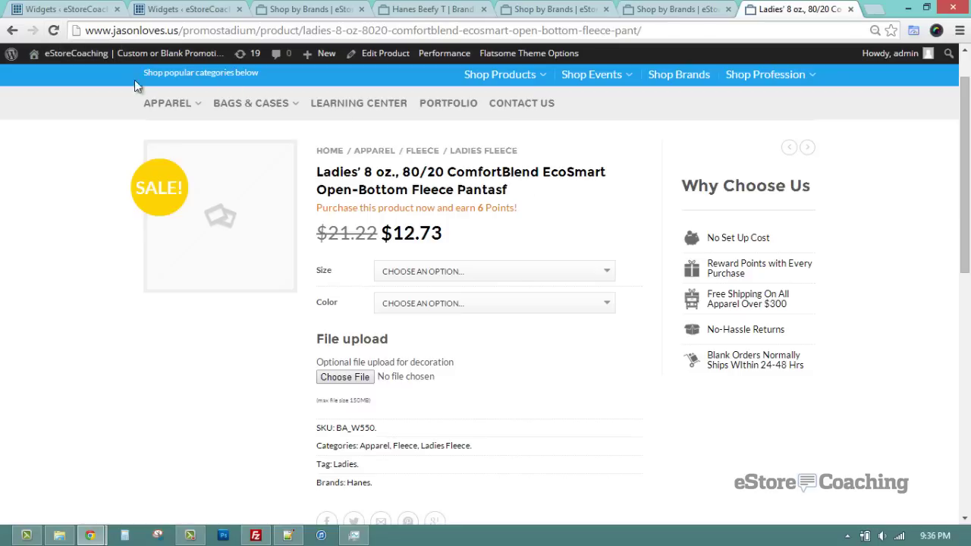
pyautogui.click(53, 30)
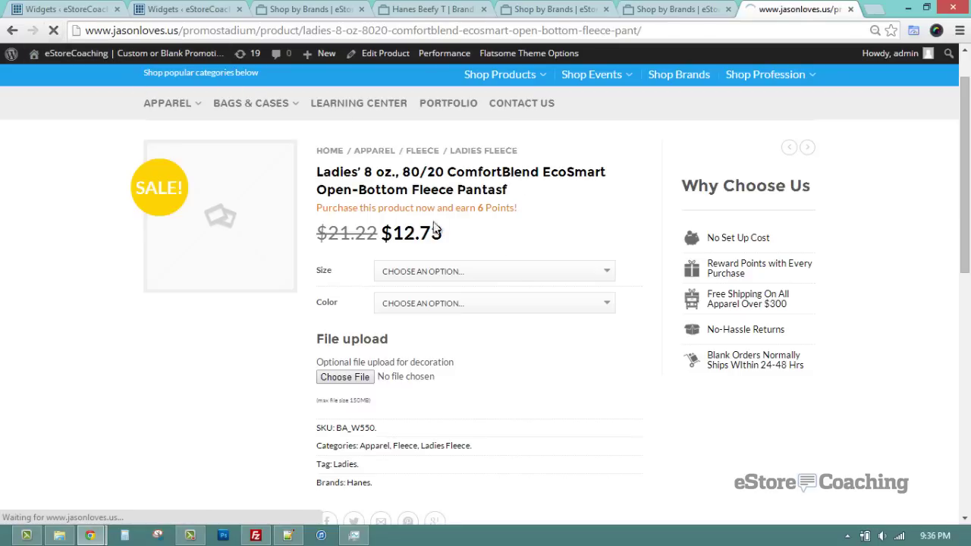